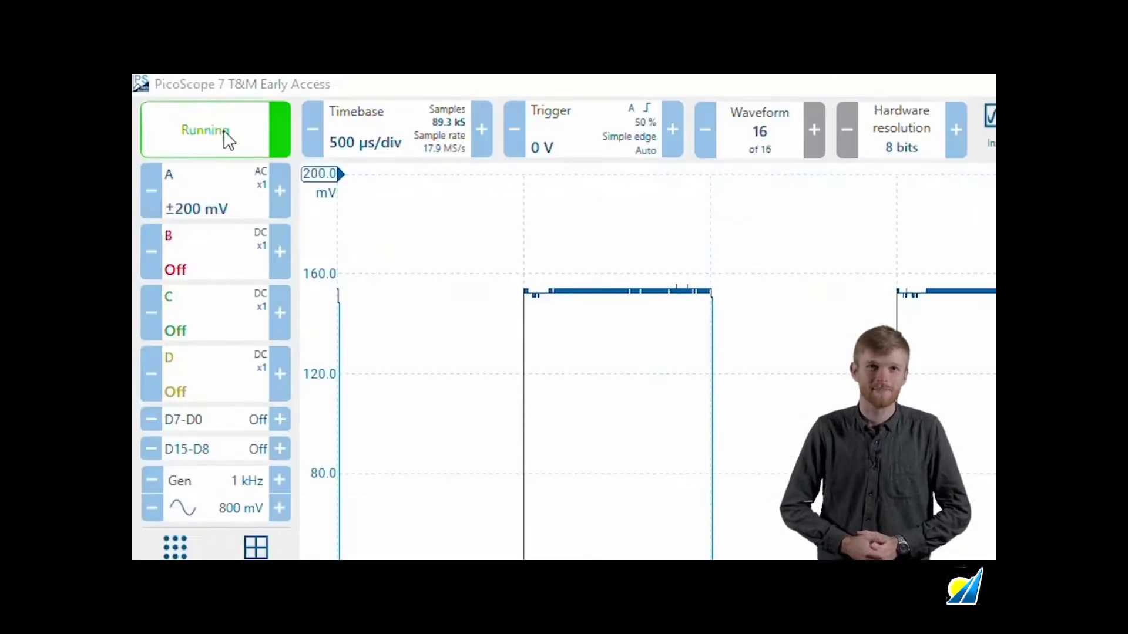
# Stop the channel A square wave capture, restart it, then stop it once more
pyautogui.click(227, 138)
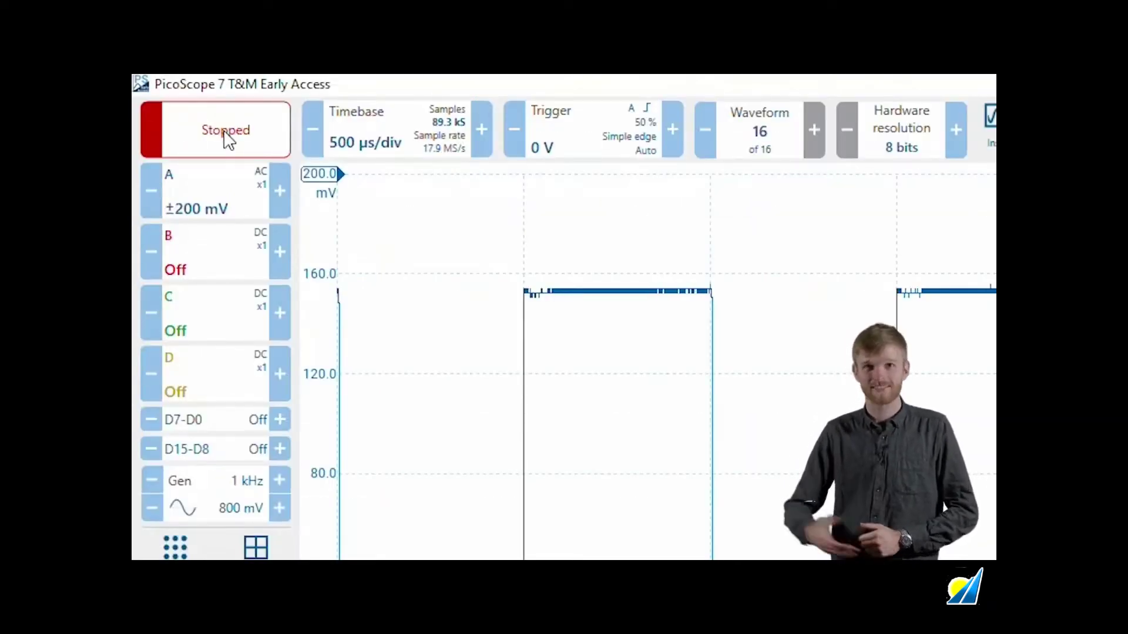
pyautogui.click(228, 140)
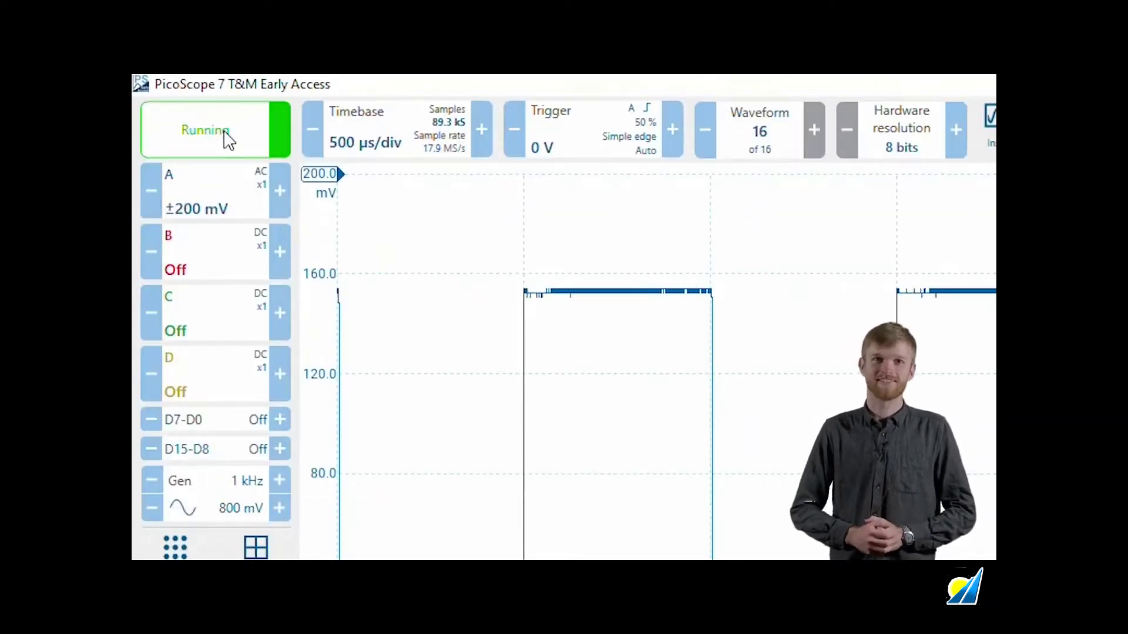
pyautogui.click(228, 140)
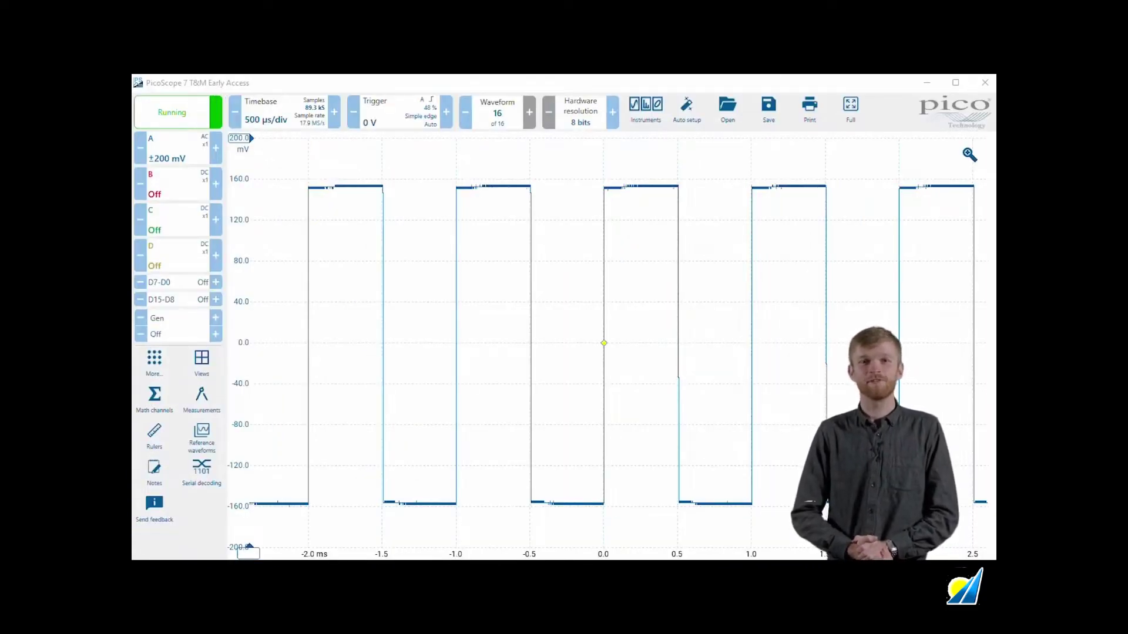
# Raise channel A's range two steps to ±500 mV, then lower it two steps to enlarge the trace
pyautogui.click(171, 154)
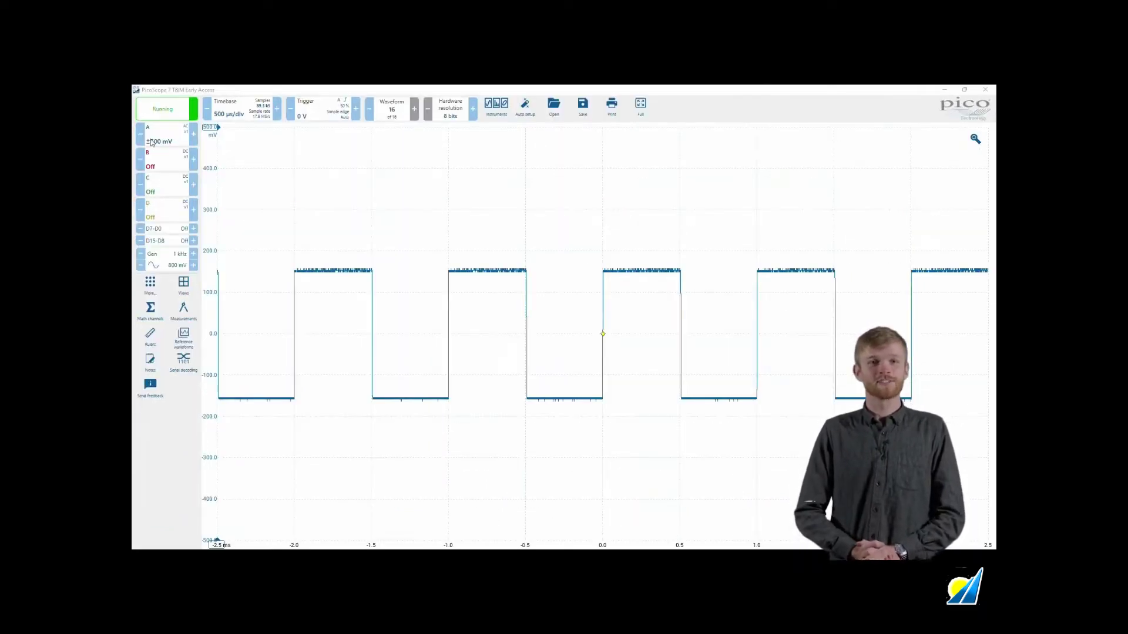
pyautogui.click(195, 137)
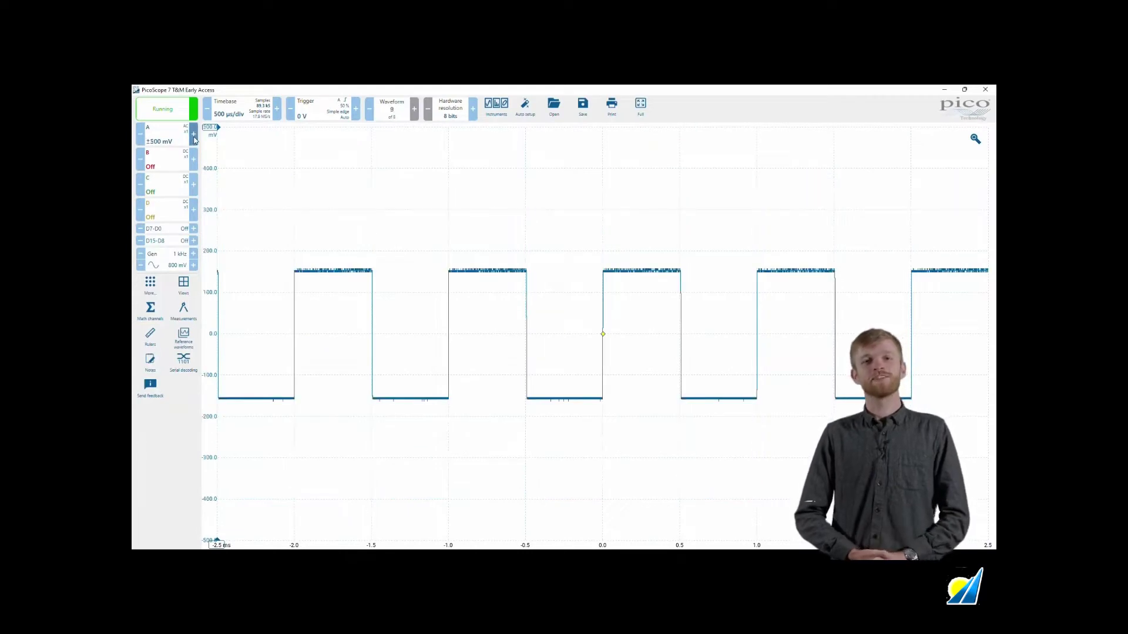
pyautogui.click(195, 137)
pyautogui.click(140, 137)
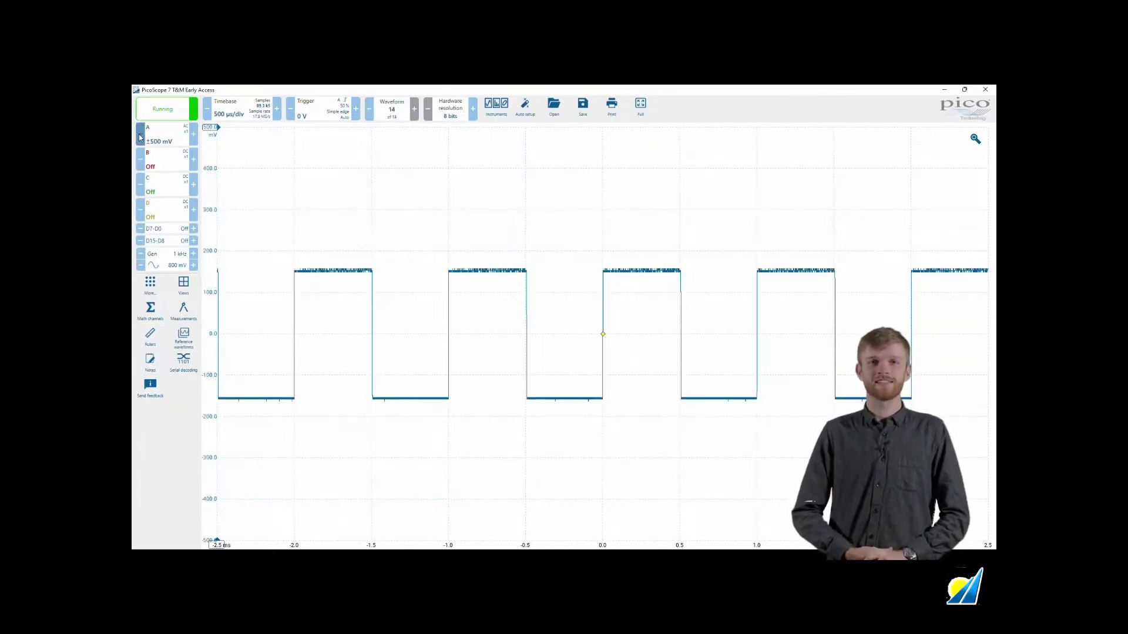
pyautogui.click(140, 137)
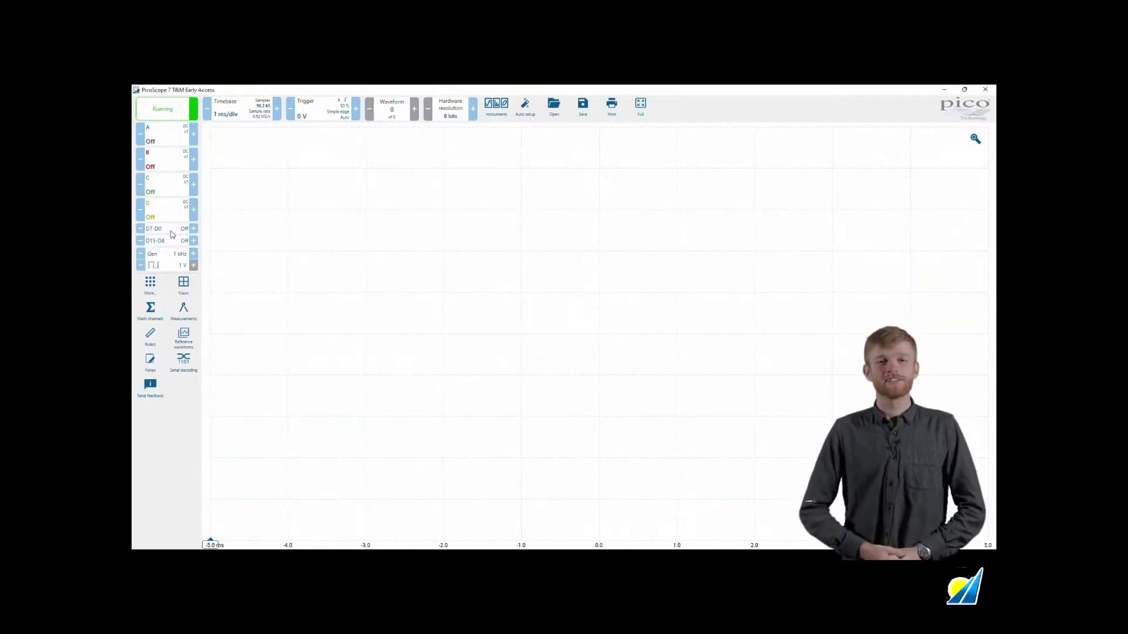
pyautogui.click(171, 231)
# Turn on digital channels D7–D0 with a 700 mV threshold and hide D1, D4, D5 and D7
pyautogui.click(193, 230)
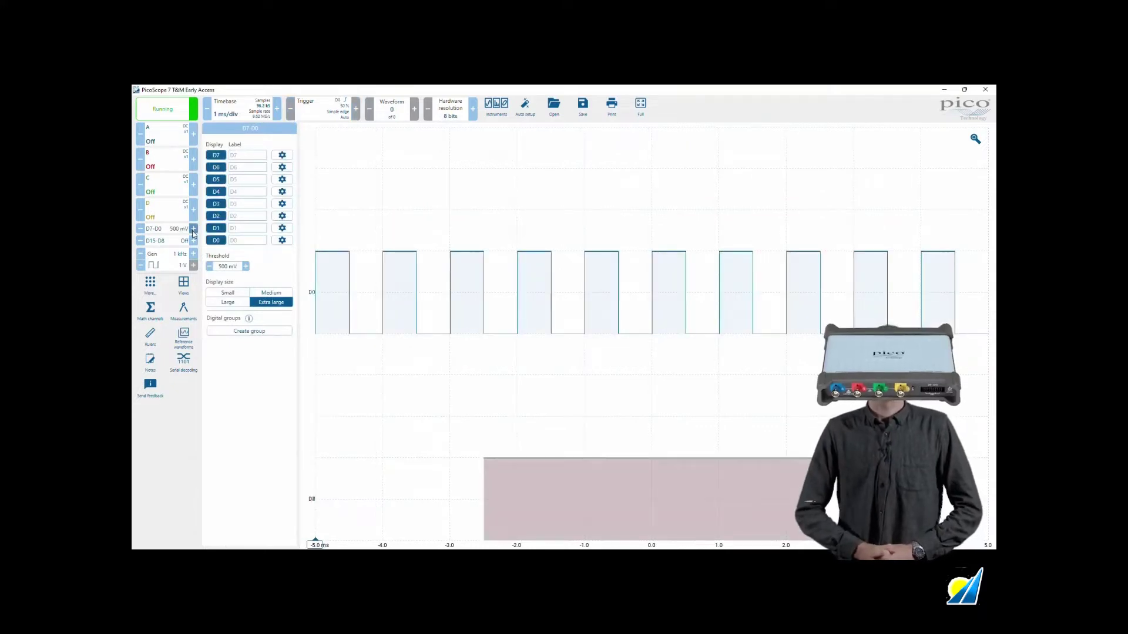
pyautogui.click(193, 229)
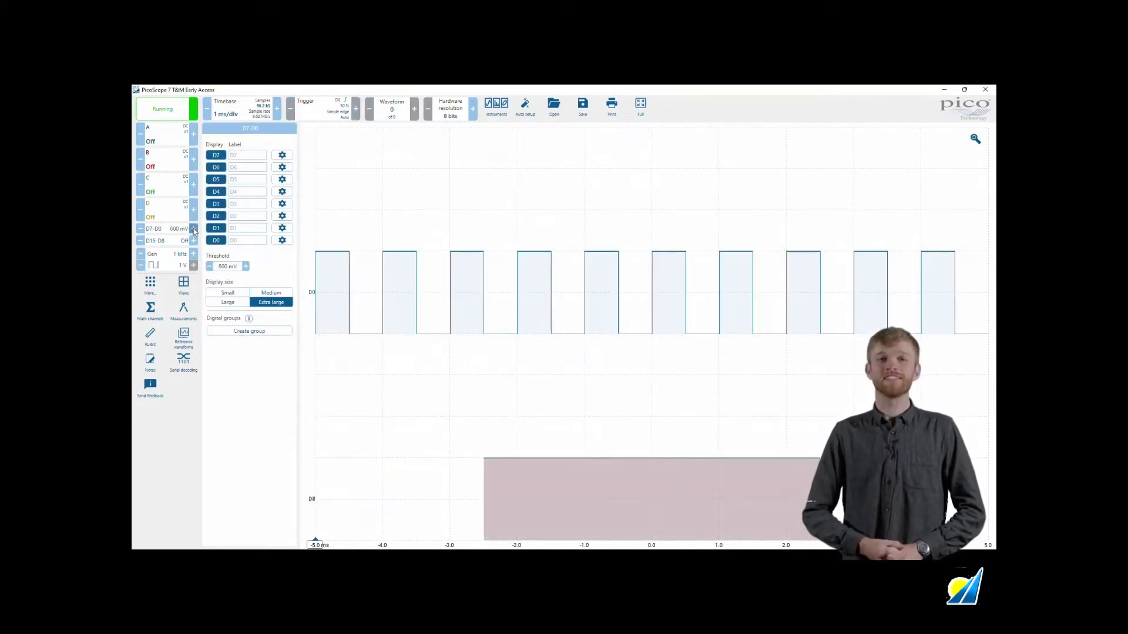
pyautogui.click(194, 229)
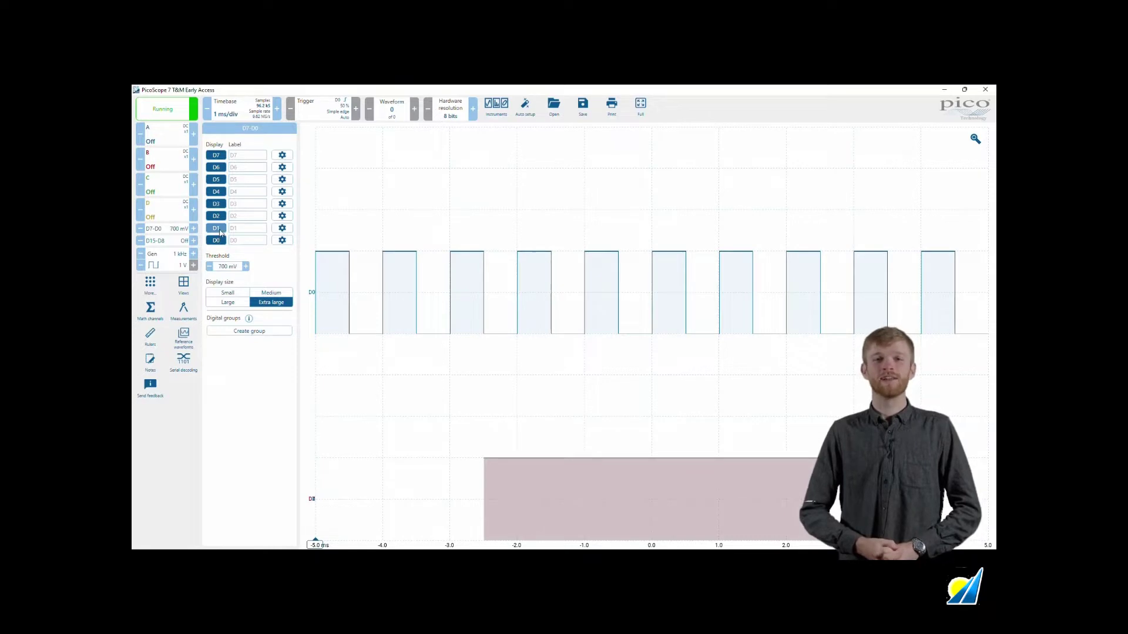
pyautogui.click(219, 231)
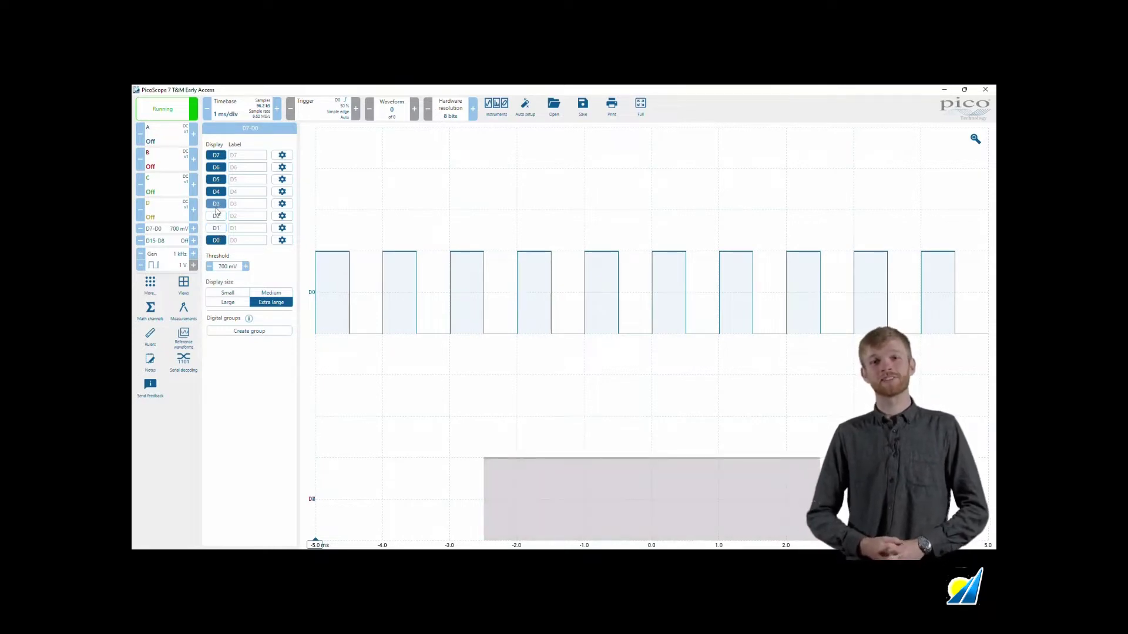
pyautogui.click(216, 192)
pyautogui.click(217, 179)
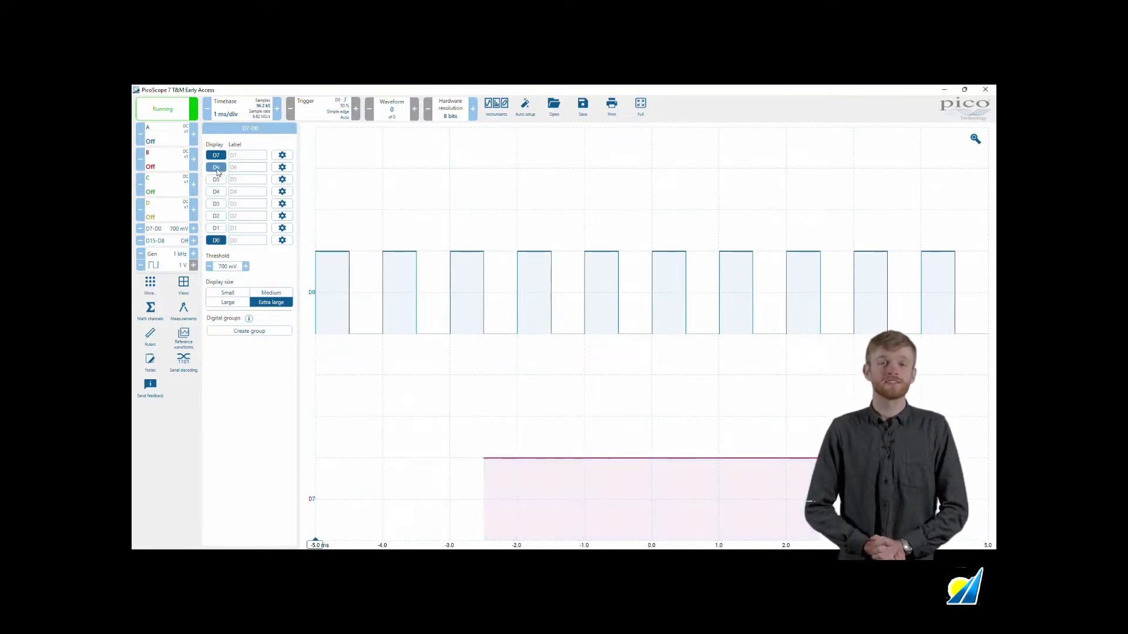
pyautogui.click(216, 156)
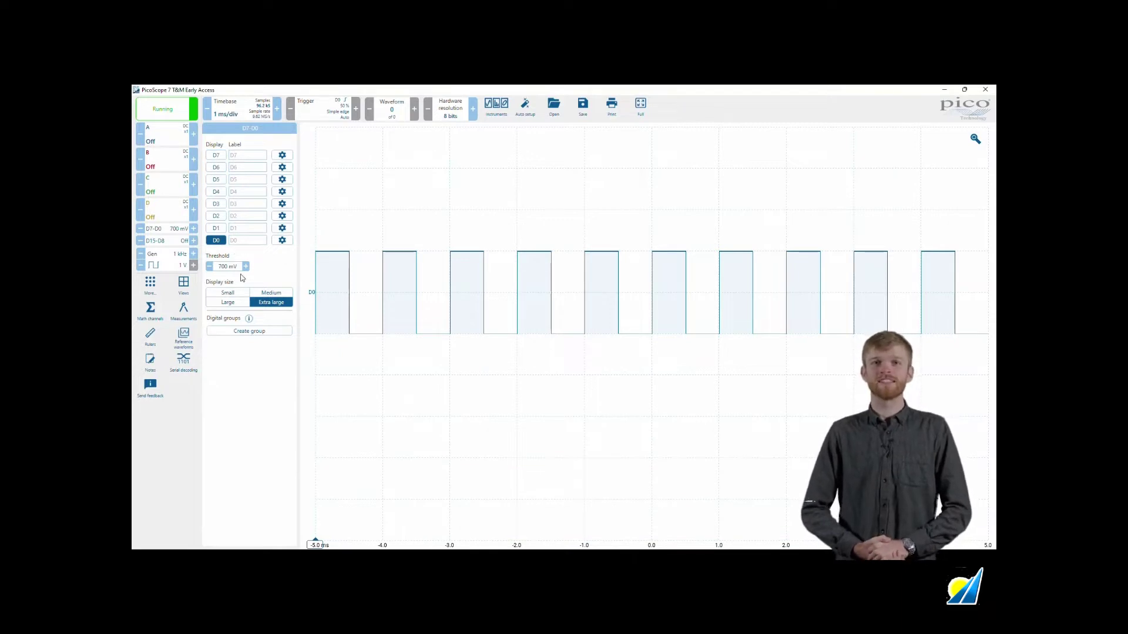
# Set the digital trace size to Extra large and move the D0 trace to mid-plot
pyautogui.click(260, 293)
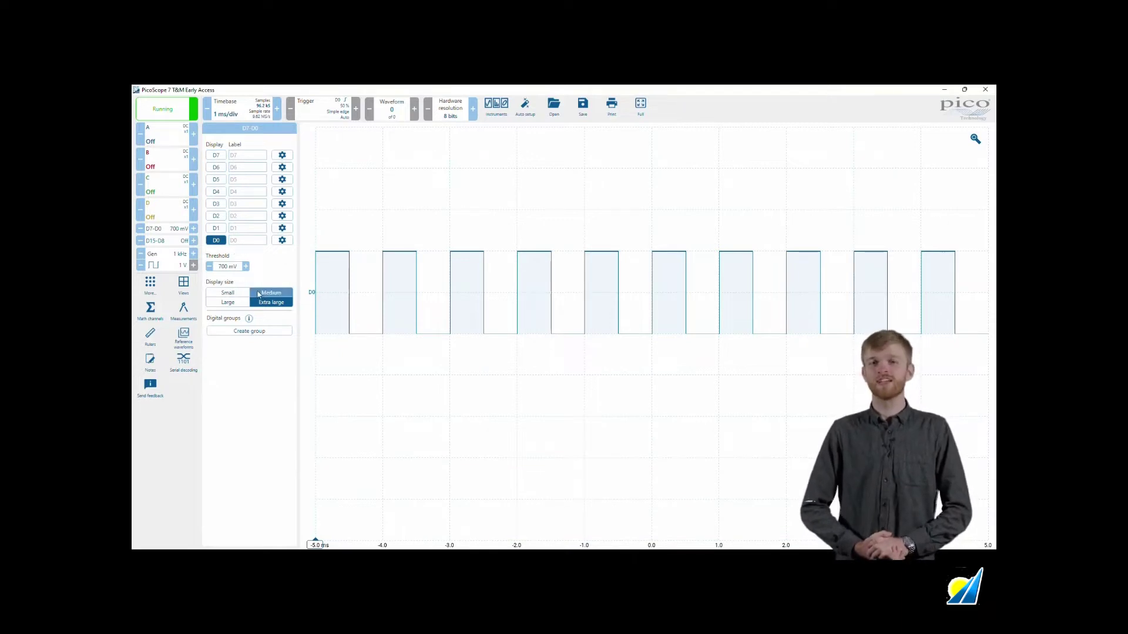
pyautogui.click(228, 292)
pyautogui.click(243, 303)
pyautogui.click(270, 303)
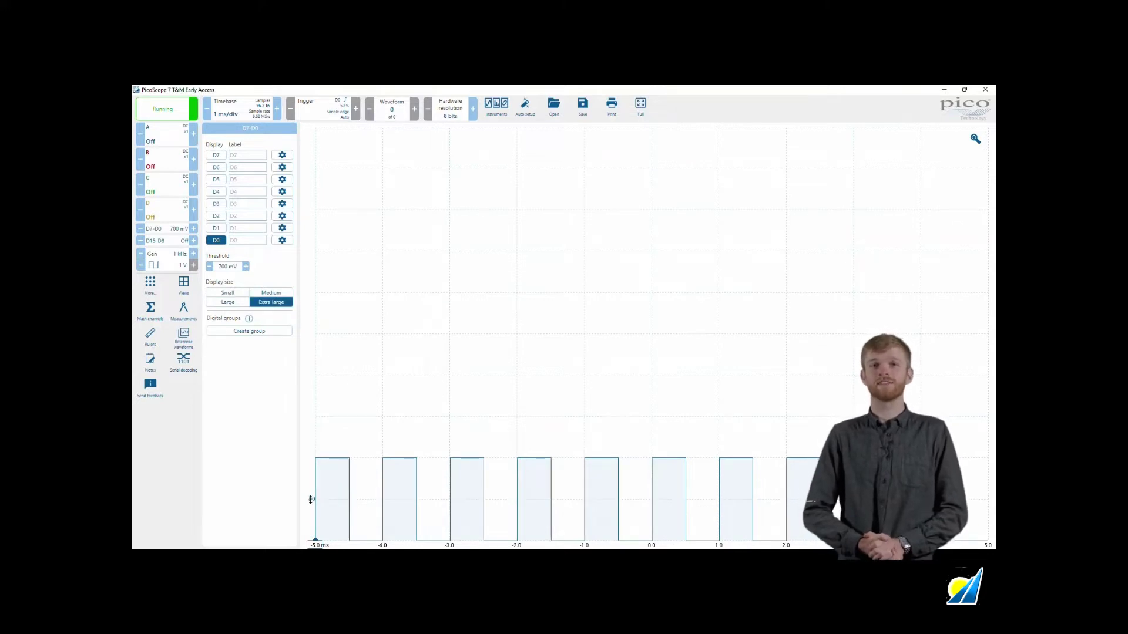
pyautogui.moveTo(311, 500); pyautogui.dragTo(307, 294)
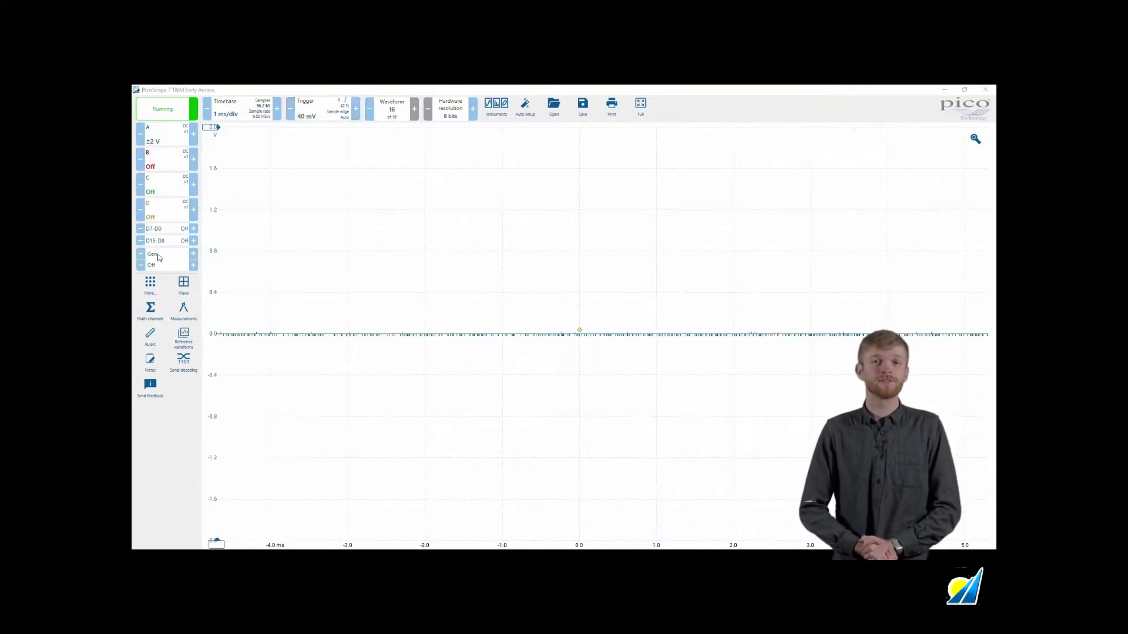
# Switch the signal generator output on and set its waveform to Square wave
pyautogui.click(158, 257)
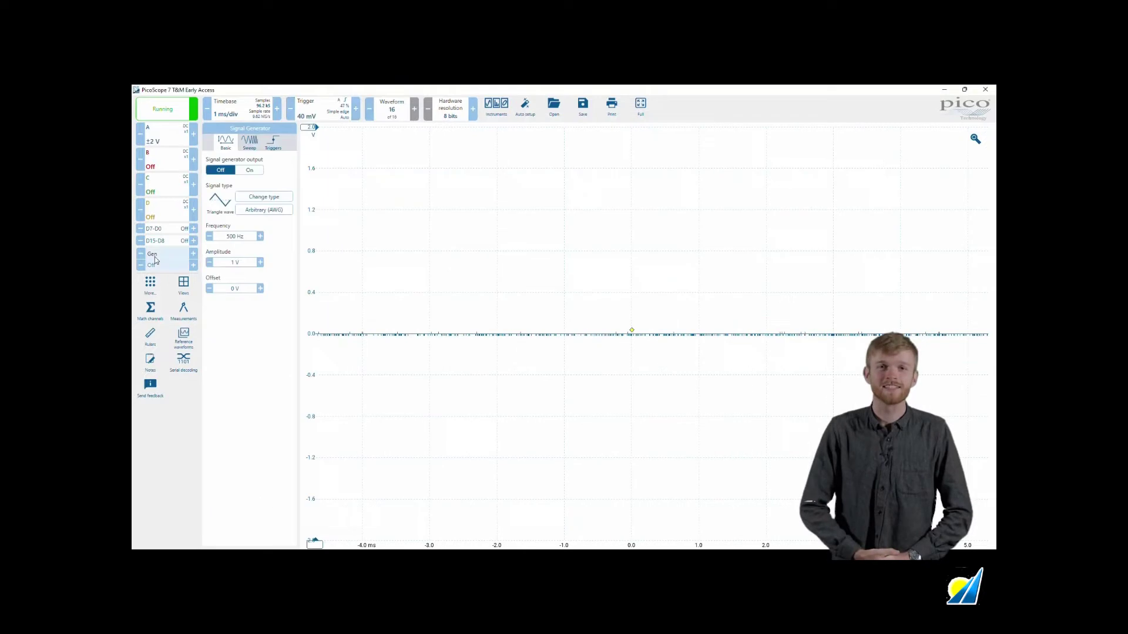
pyautogui.click(251, 171)
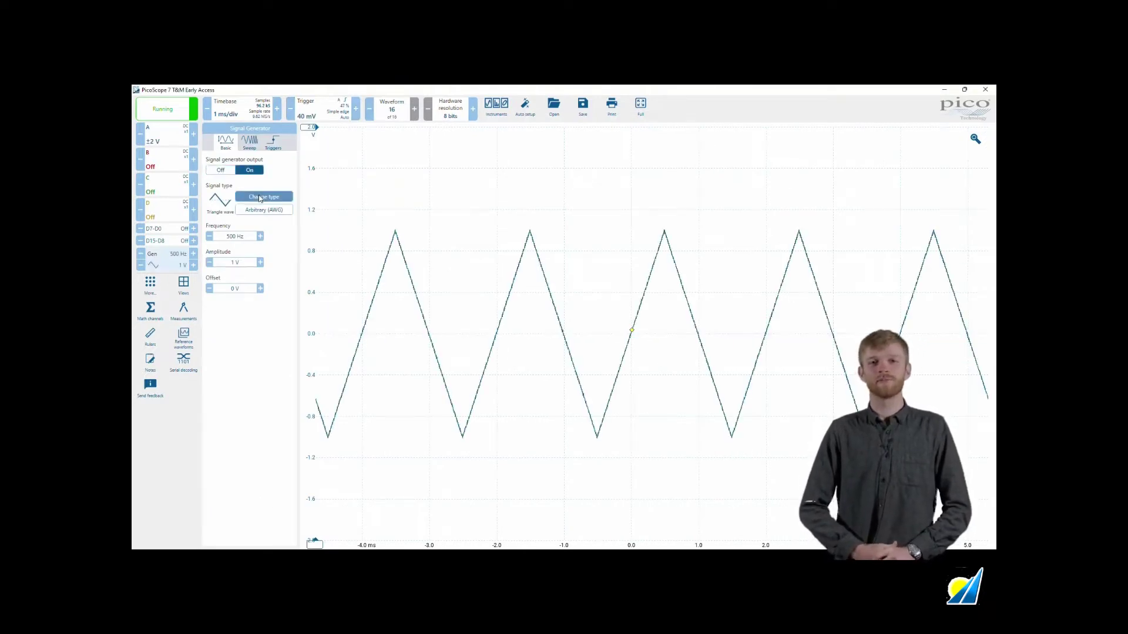
pyautogui.click(259, 198)
pyautogui.click(252, 216)
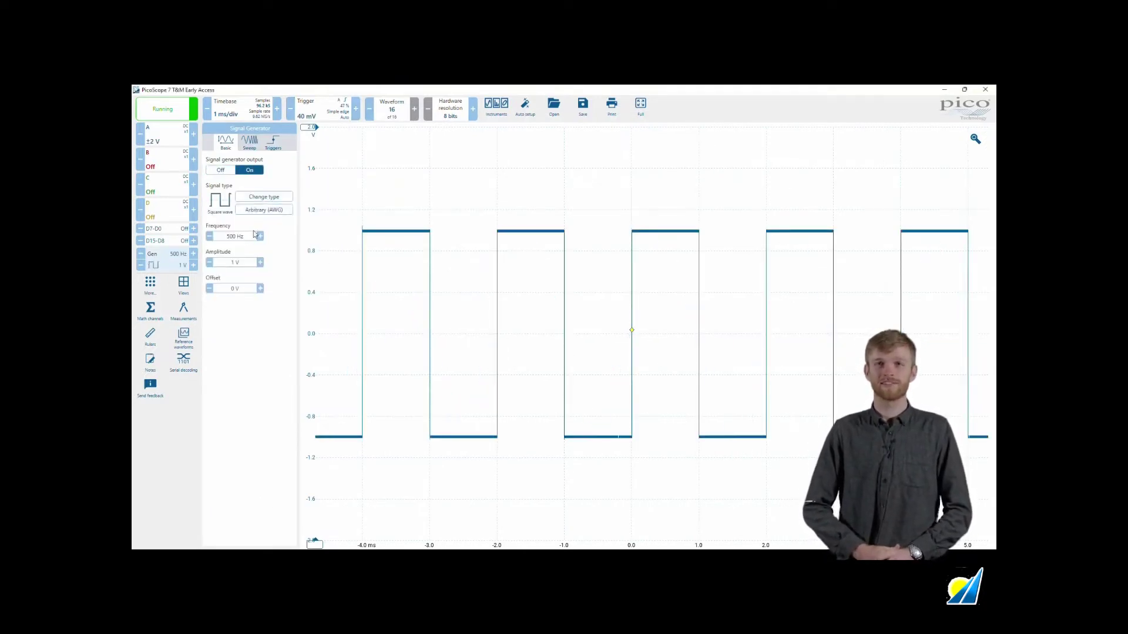
# Set the generator frequency to 1 kHz and amplitude to 500 mV
pyautogui.click(245, 241)
pyautogui.click(178, 336)
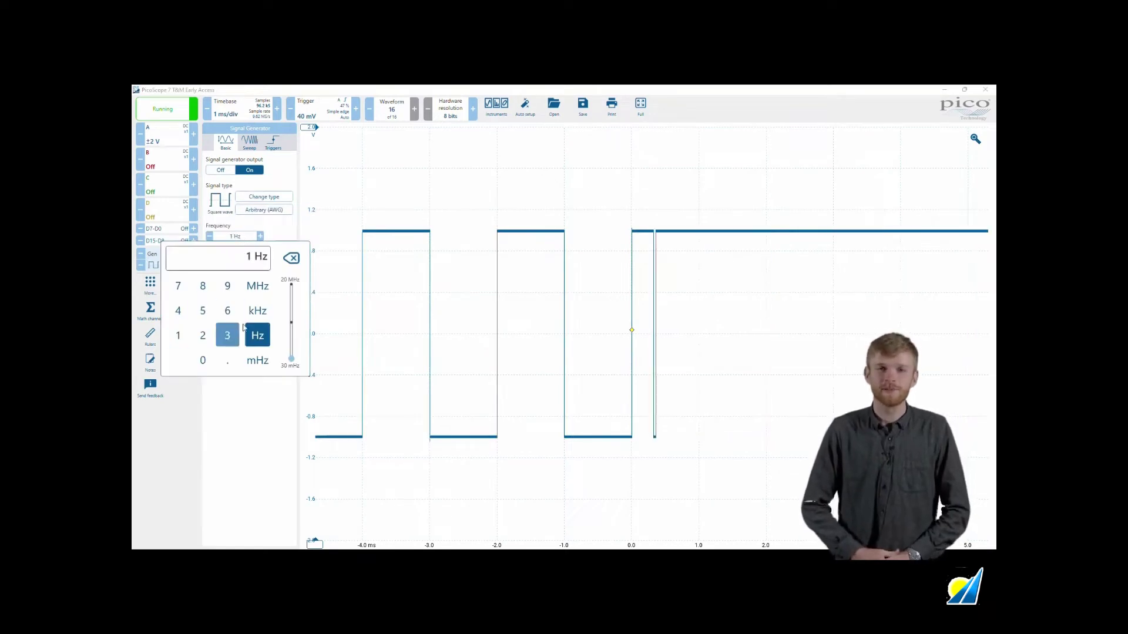
pyautogui.click(256, 315)
pyautogui.click(263, 423)
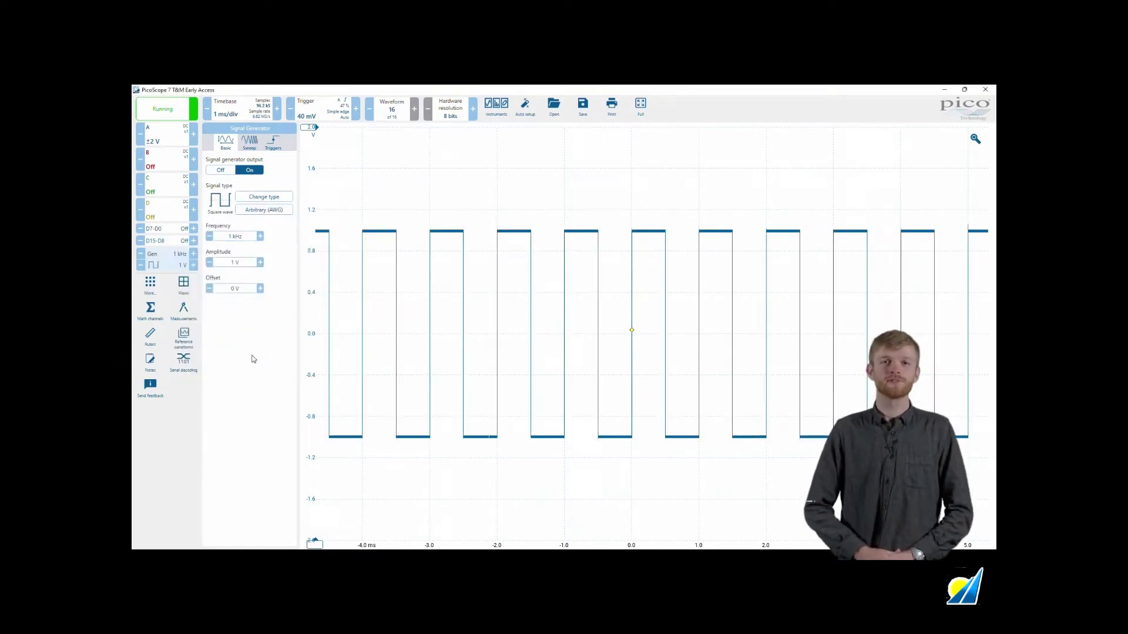
pyautogui.click(240, 270)
pyautogui.click(203, 337)
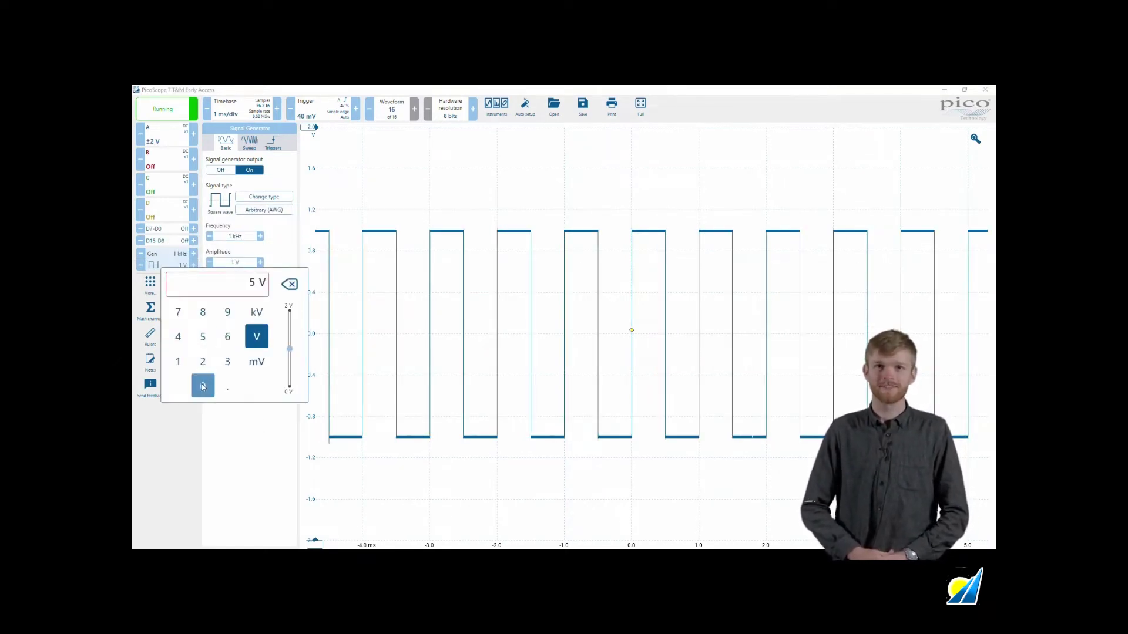
pyautogui.click(256, 361)
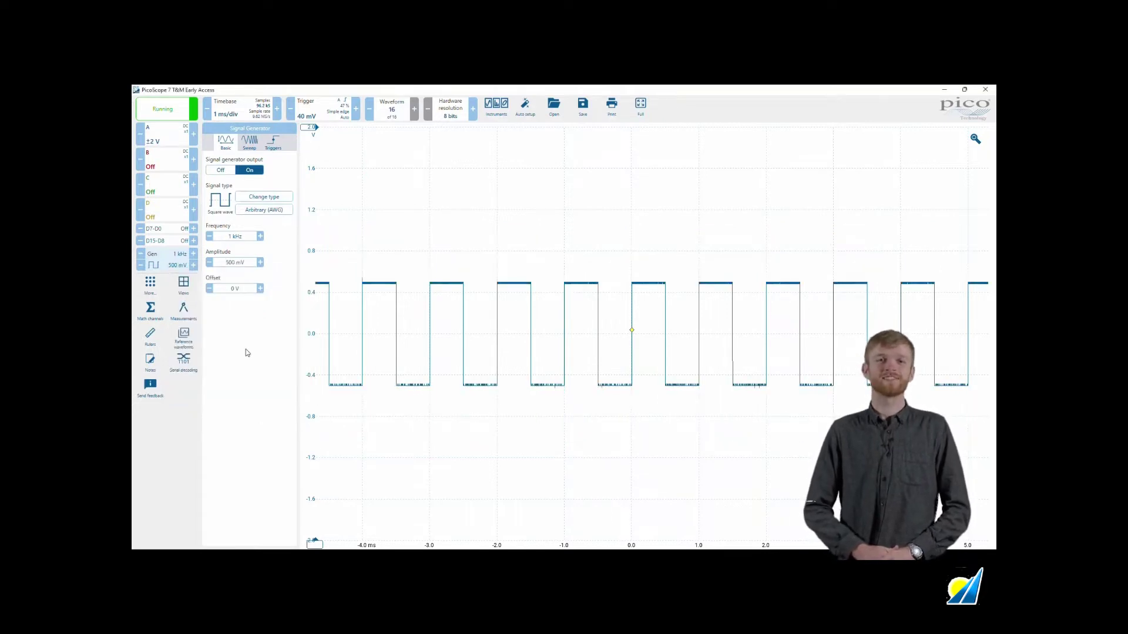
pyautogui.click(237, 289)
# Enter the generator offset value, then mark Settings as a favourite in the More tools list
pyautogui.click(202, 360)
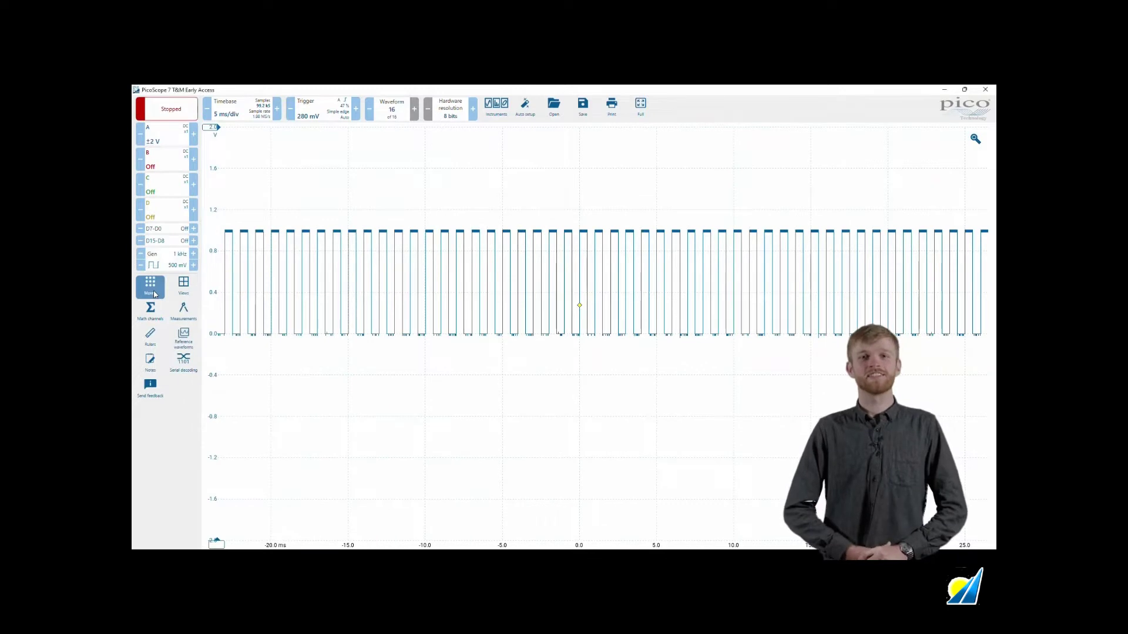
pyautogui.click(155, 294)
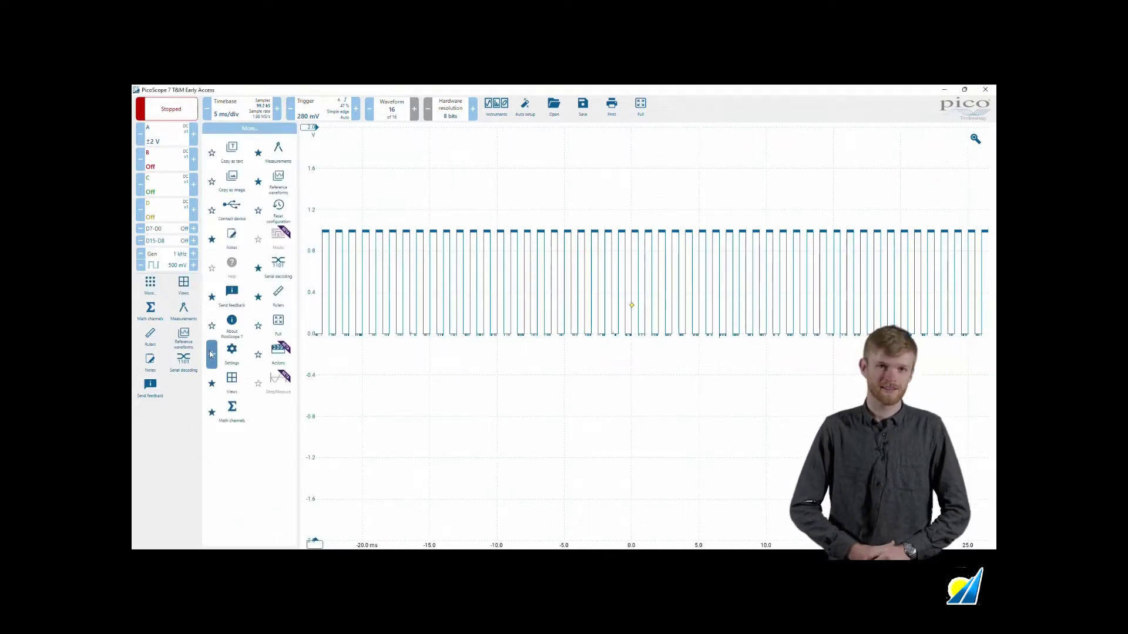
pyautogui.click(211, 354)
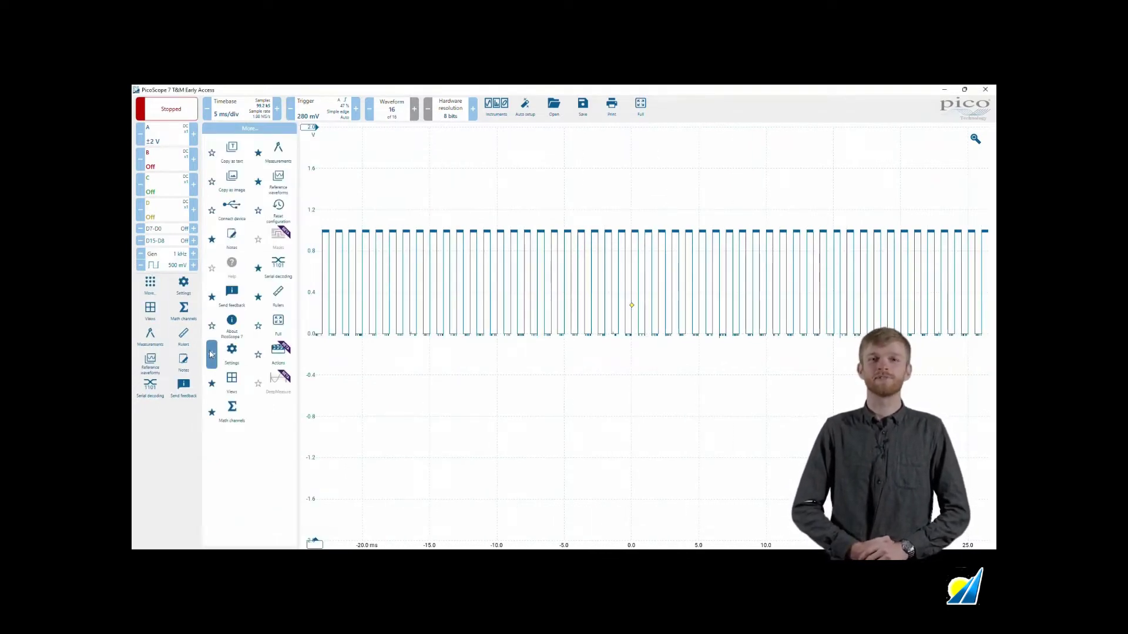
# Pin Connect device to the favourites, then unpin both Connect device and Settings
pyautogui.click(210, 214)
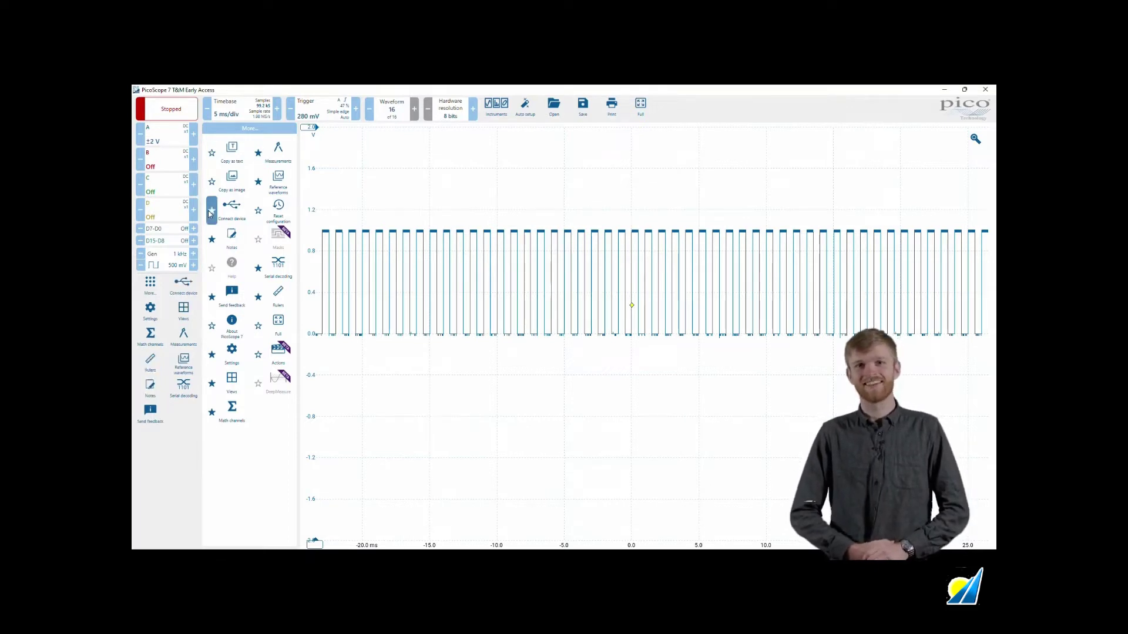
pyautogui.click(210, 214)
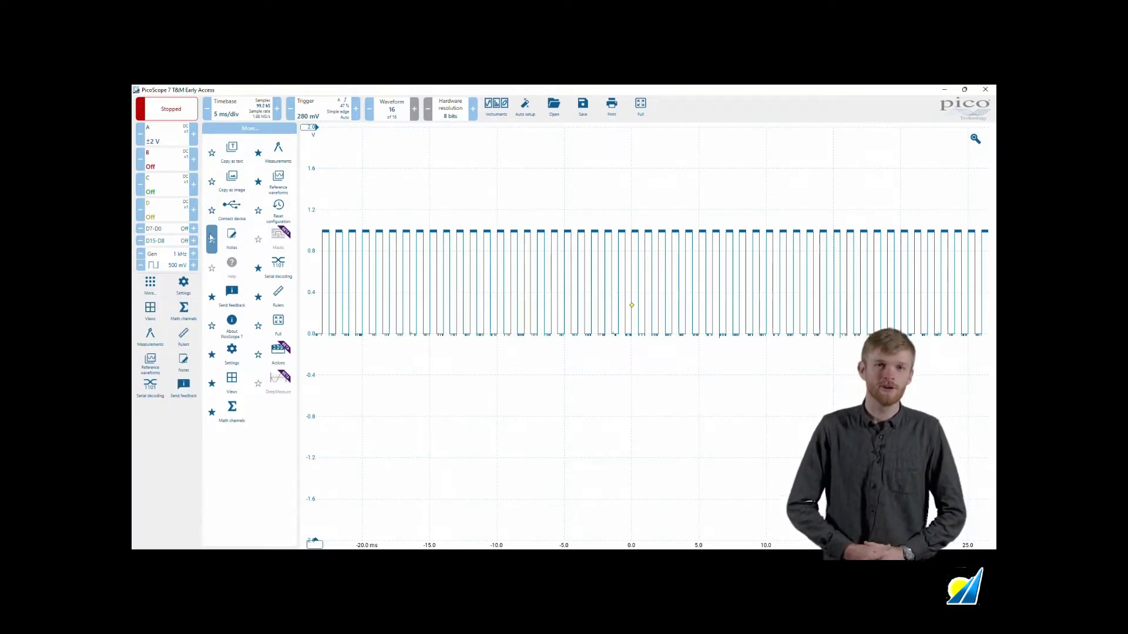
pyautogui.click(213, 354)
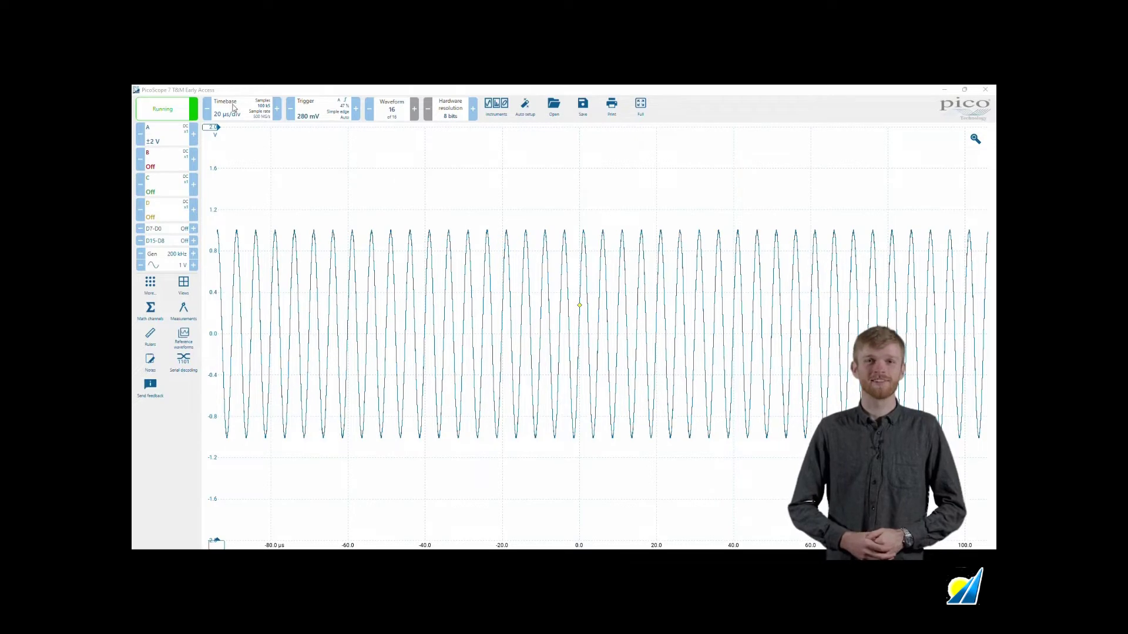
# Step the timebase down four times from 20 µs/div to 1 µs/div
pyautogui.click(211, 114)
pyautogui.click(208, 109)
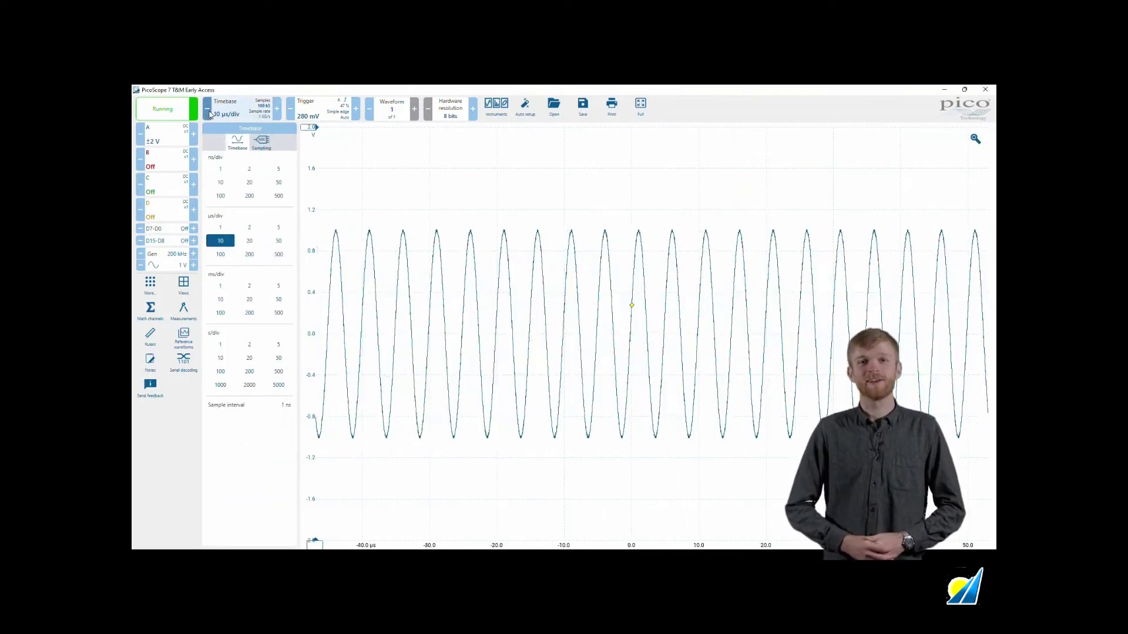
pyautogui.click(208, 110)
pyautogui.click(208, 109)
pyautogui.click(207, 109)
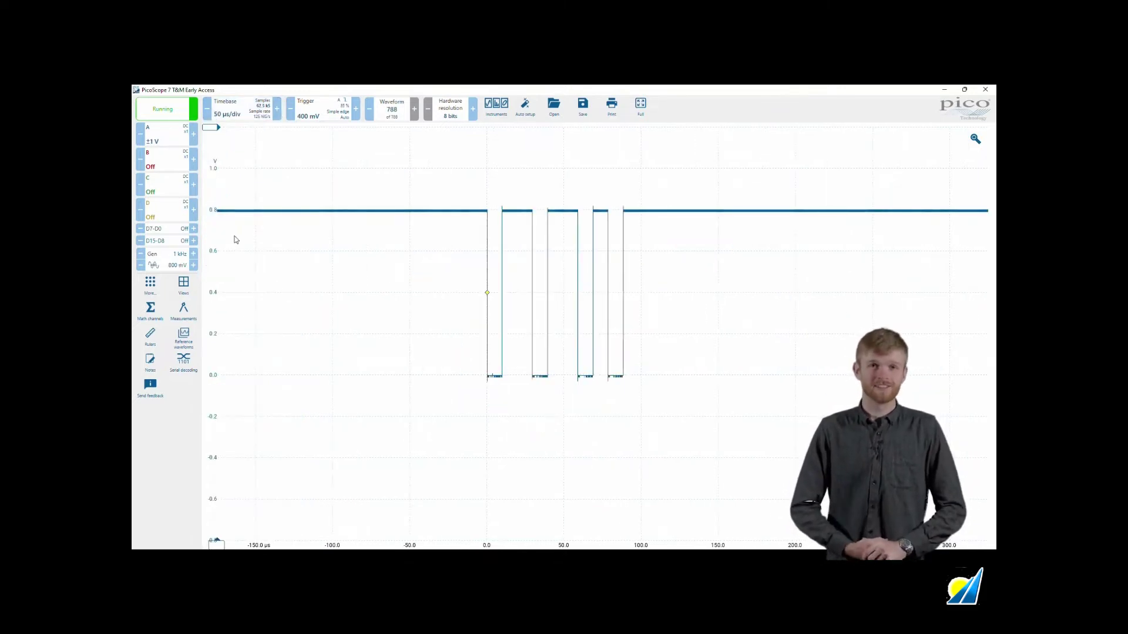
# Switch the trigger to Pulse width, lower its threshold, and drag the trigger point earlier
pyautogui.click(314, 111)
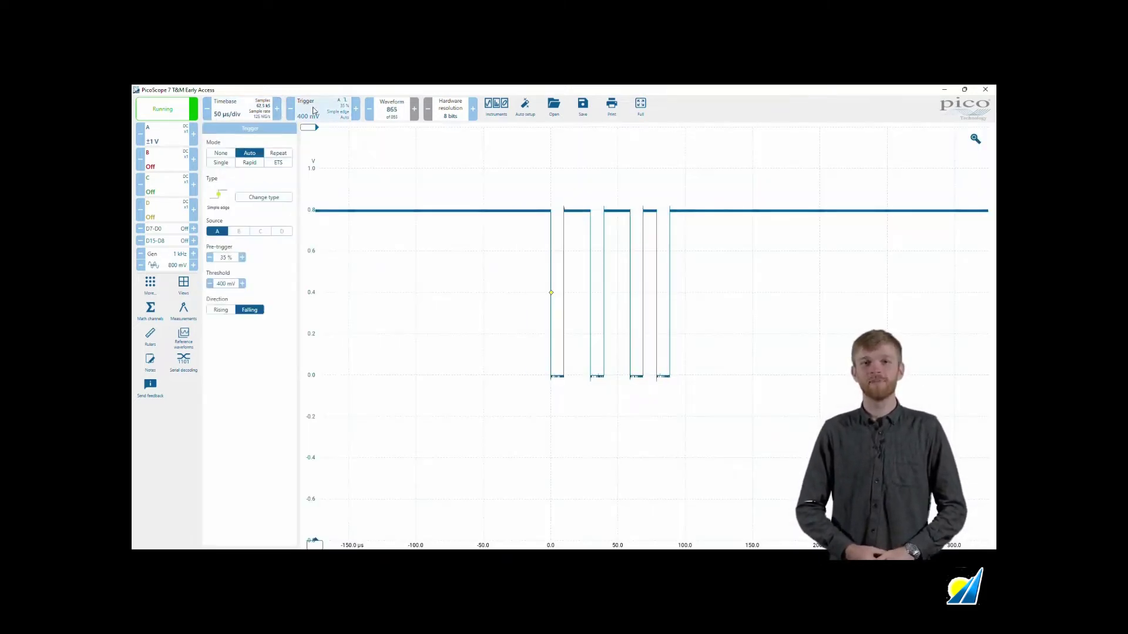
pyautogui.click(264, 198)
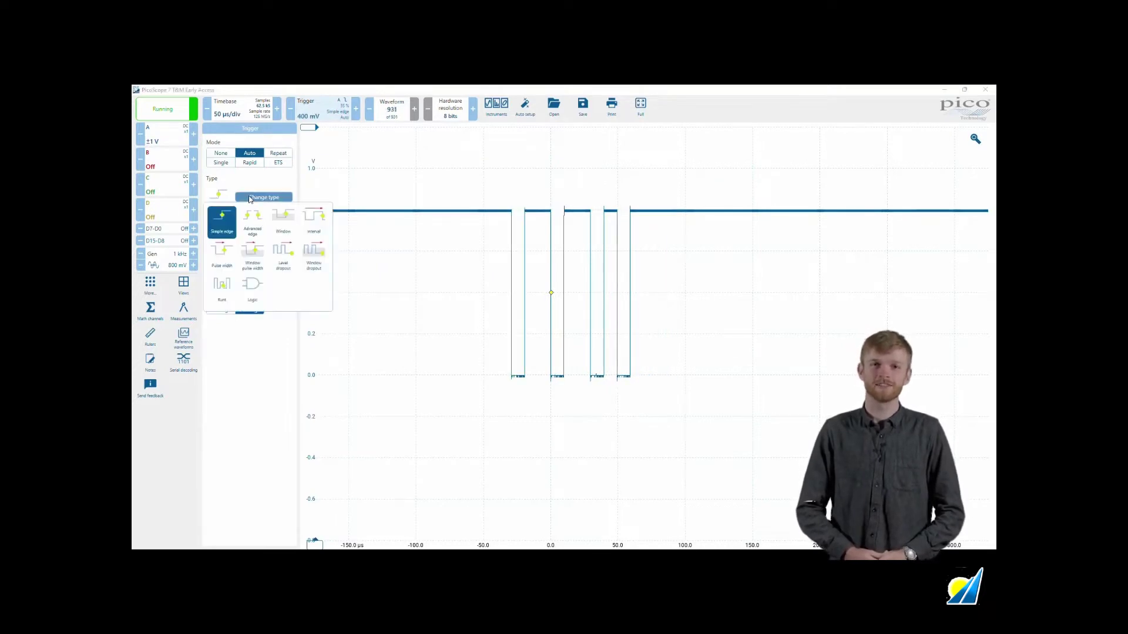
pyautogui.click(225, 253)
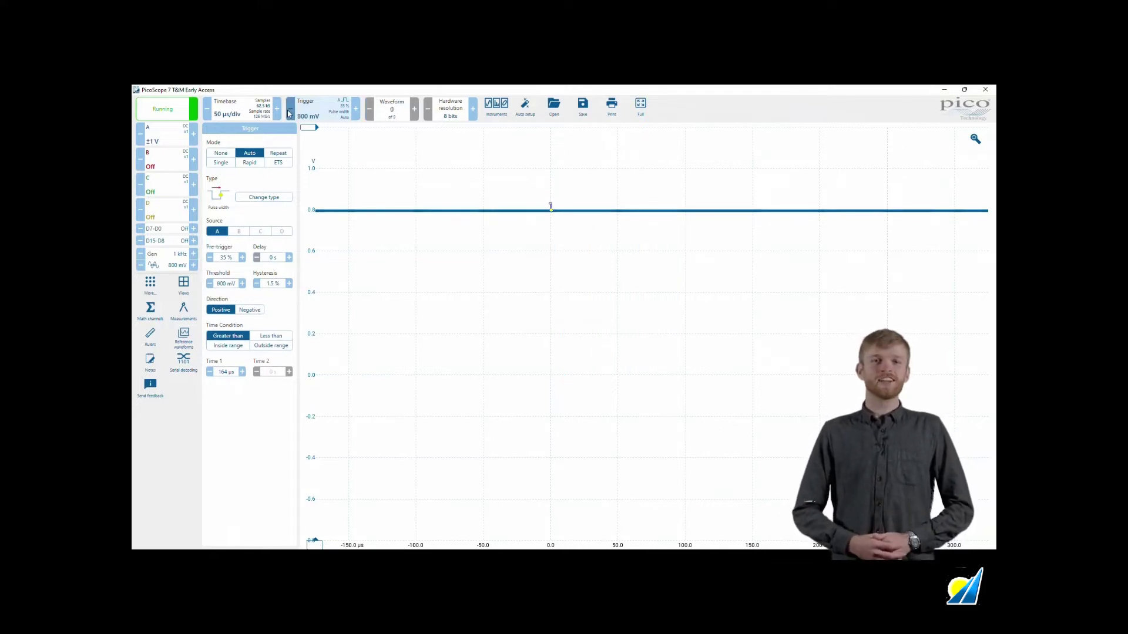
pyautogui.click(289, 111)
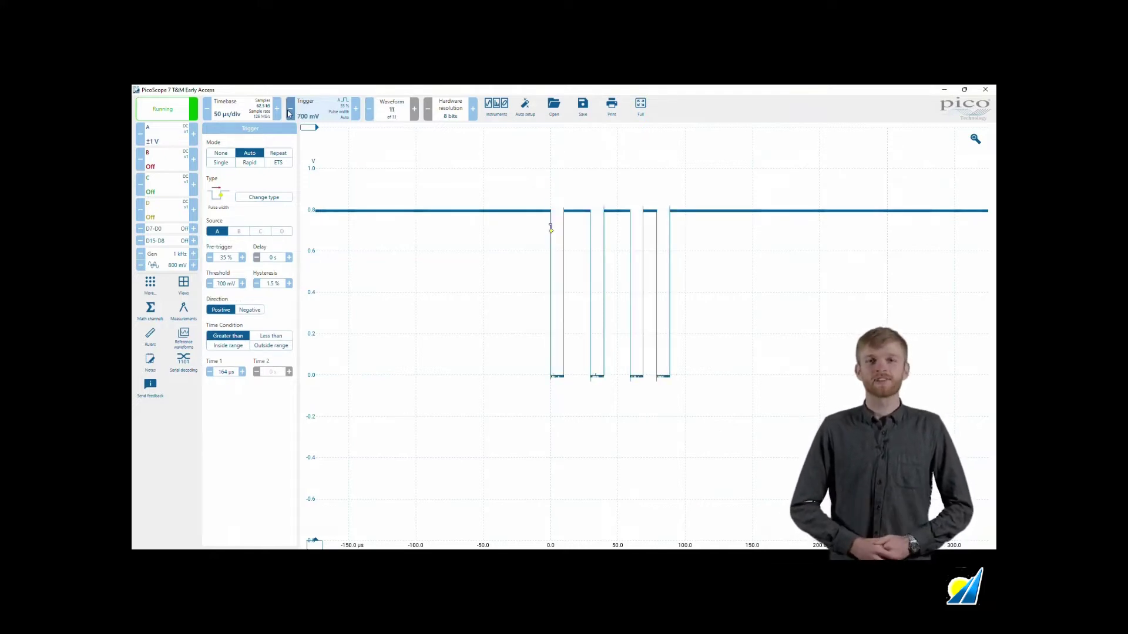
pyautogui.click(289, 111)
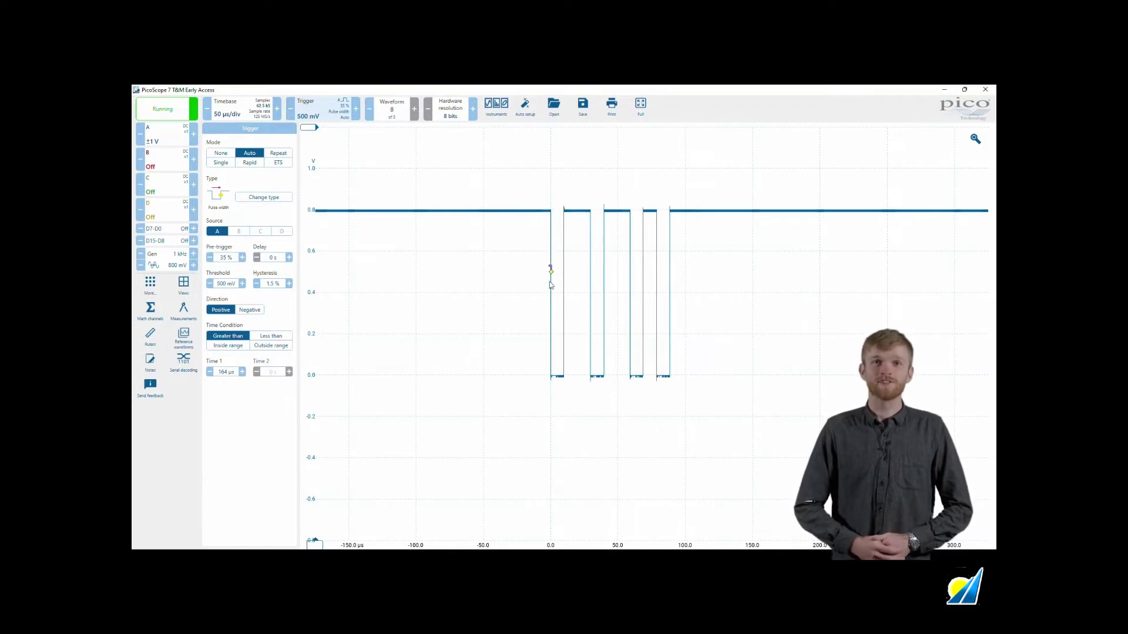
pyautogui.moveTo(549, 294); pyautogui.dragTo(430, 294)
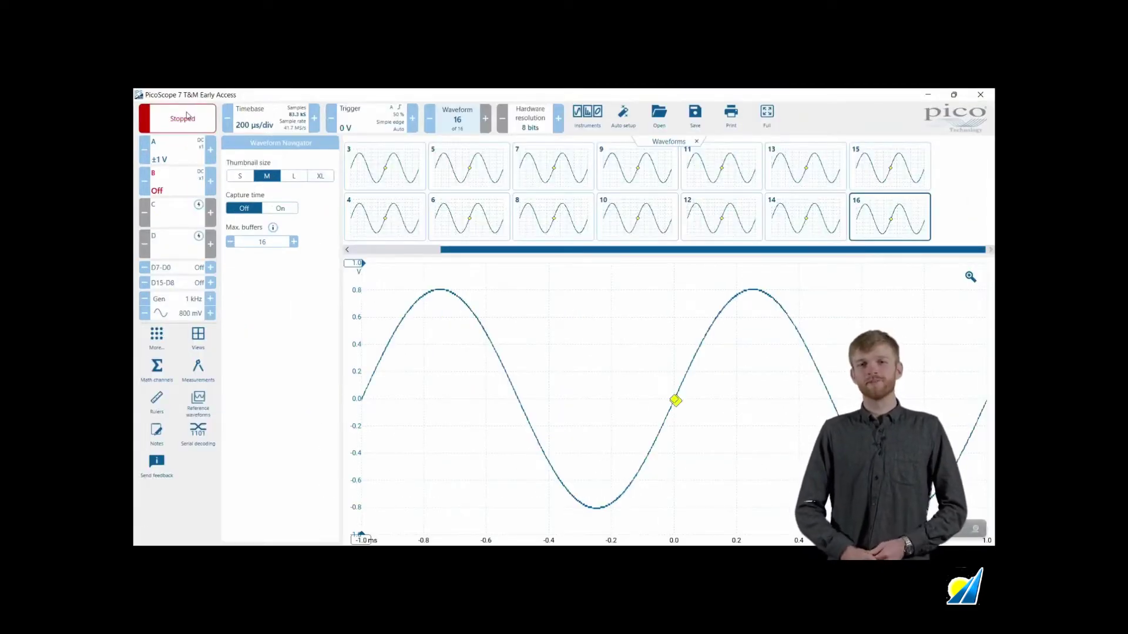
# Run capture again, then stop it to browse the buffered waveforms
pyautogui.click(187, 117)
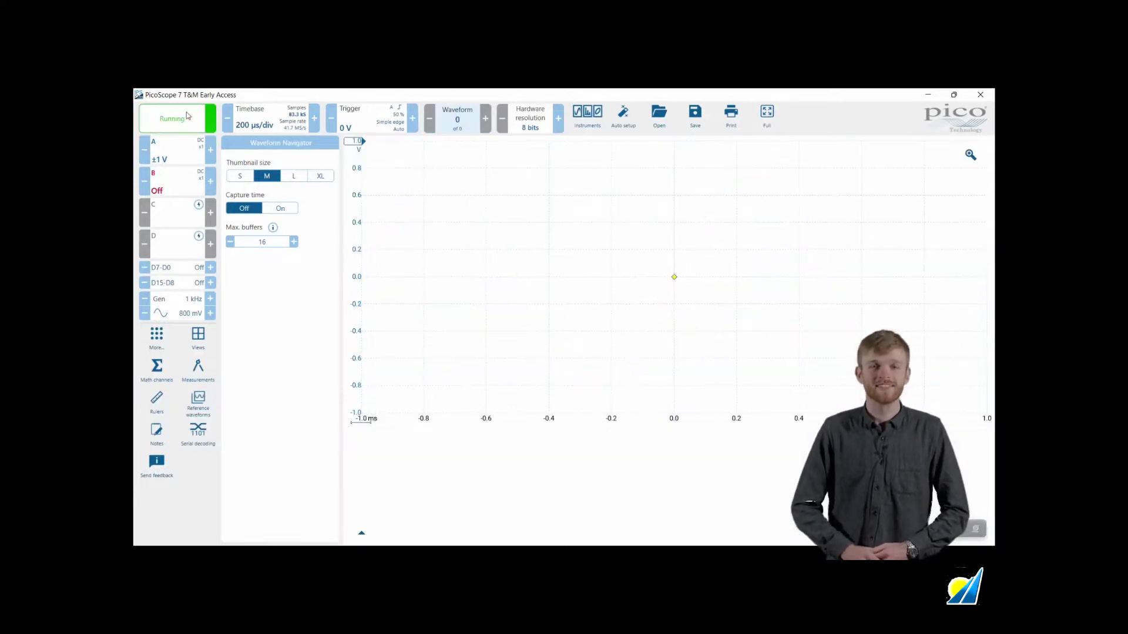
pyautogui.click(187, 116)
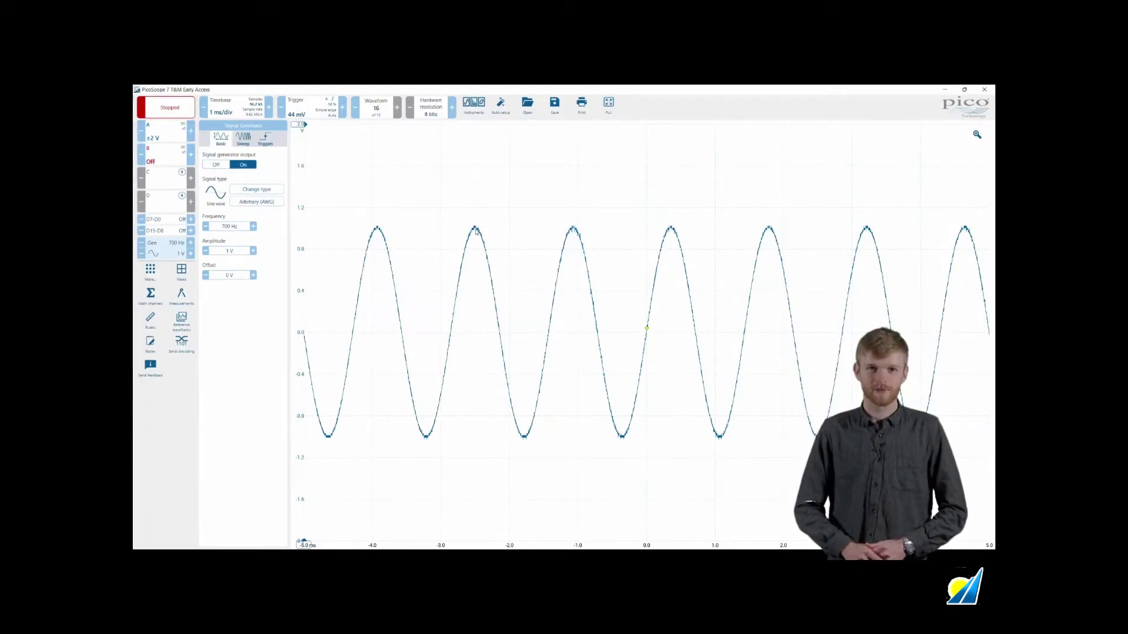
# Resume capture with the spacebar and zoom the time axis in on the 700 Hz sine
pyautogui.press('space')
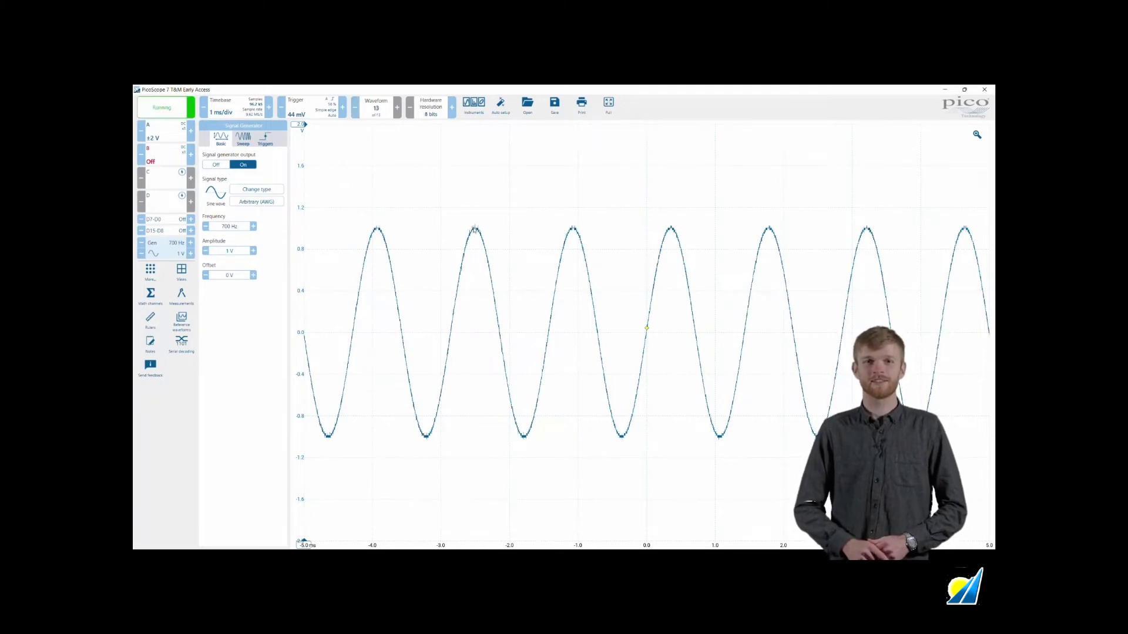
pyautogui.scroll(2, 474, 230)
pyautogui.scroll(2, 474, 230)
pyautogui.scroll(2, 470, 211)
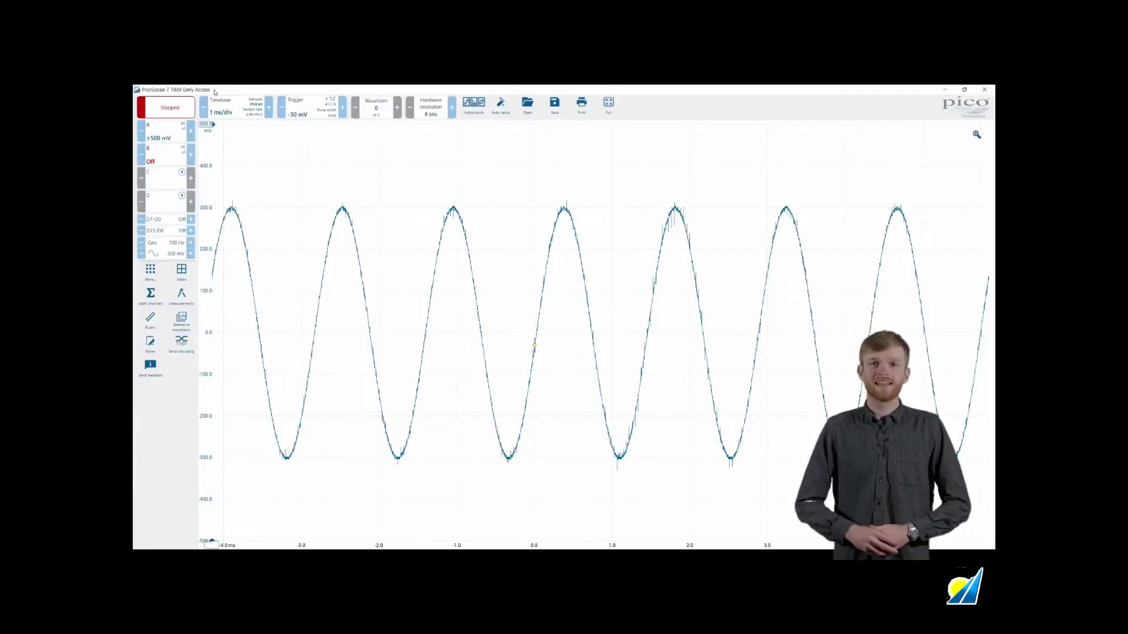
# Switch from the scope view to the Spectrum instrument from the Instruments panel
pyautogui.click(483, 106)
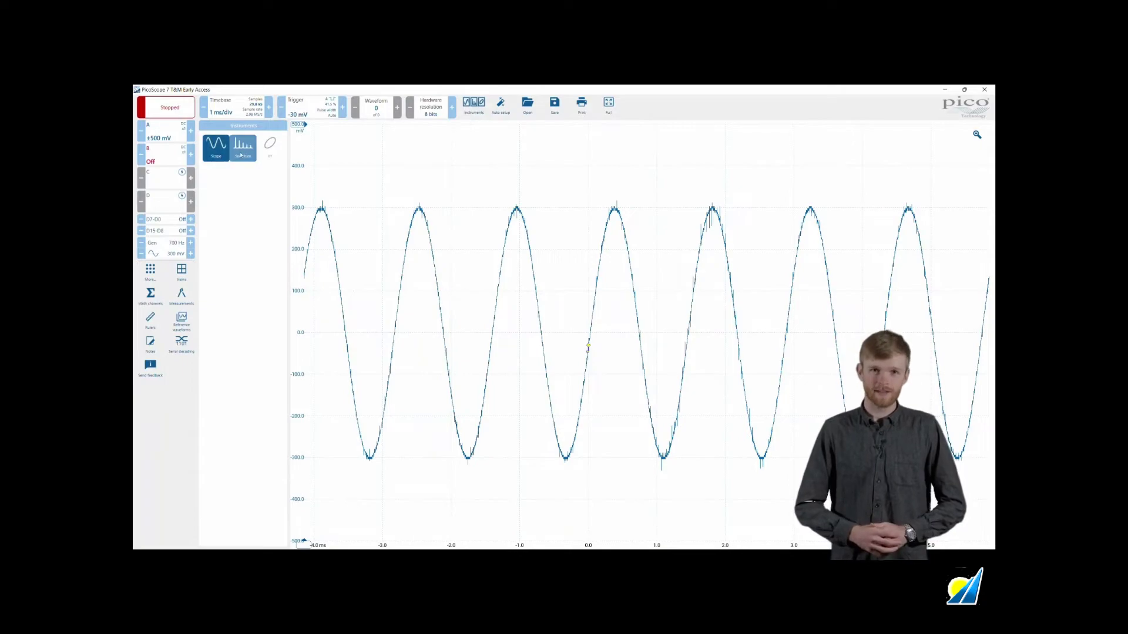
pyautogui.click(243, 150)
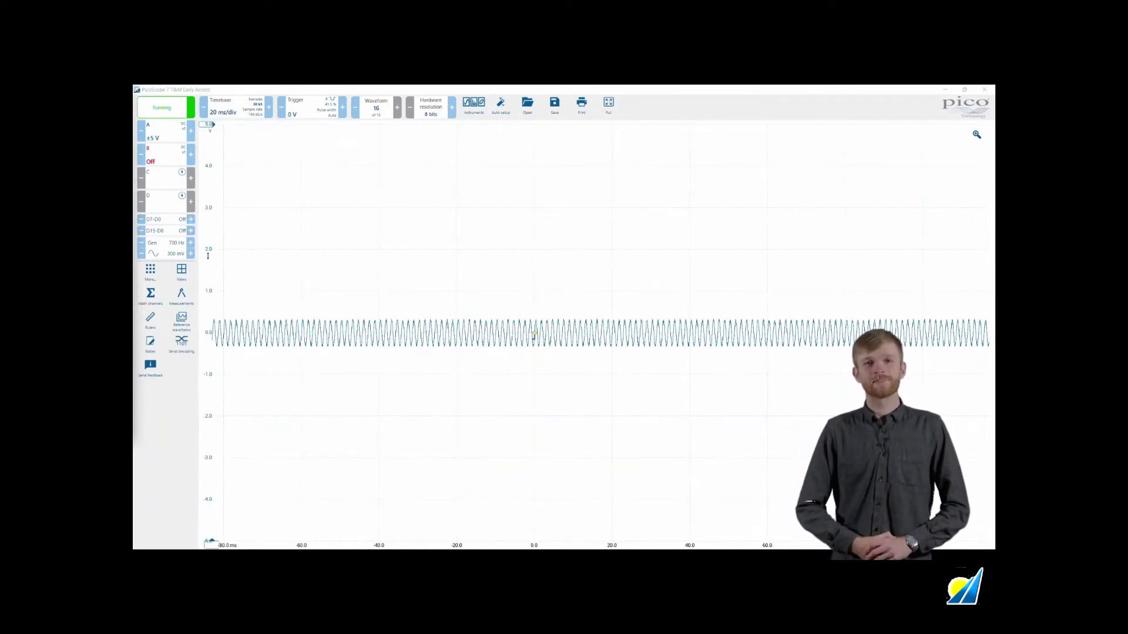
# Run Auto setup so the 700 Hz sine shows at ±500 mV and 500 µs/div
pyautogui.click(501, 109)
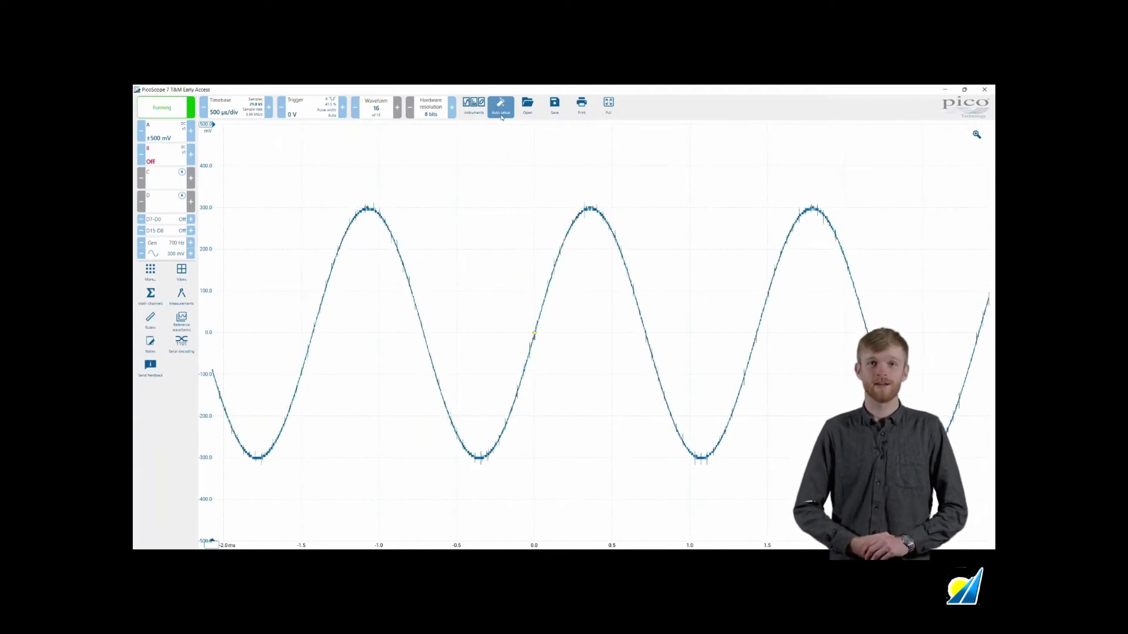
# Stop capturing and reopen the recent capture 20220615-0001.psdata
pyautogui.press('space')
pyautogui.click(527, 105)
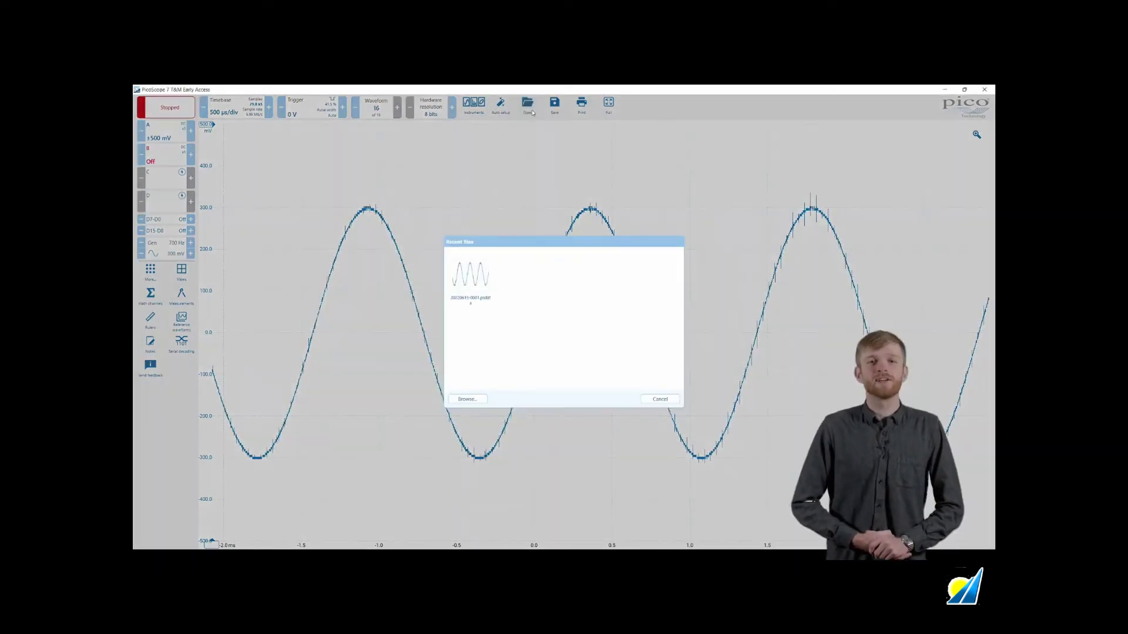
pyautogui.click(467, 287)
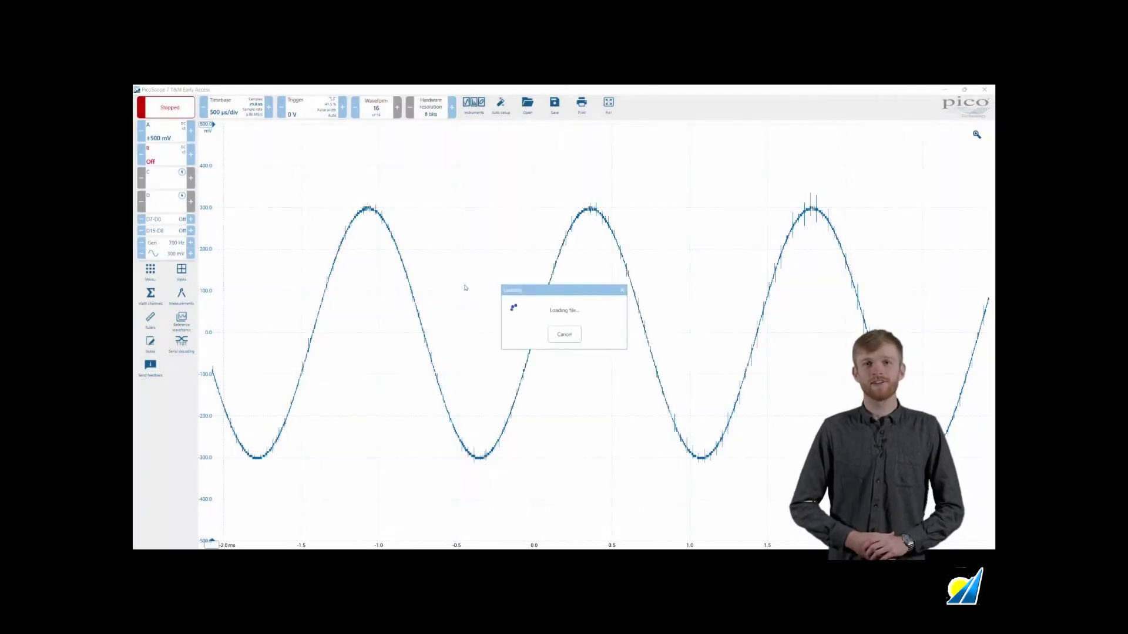
# Save all 16 waveforms with file type CSV document
pyautogui.click(556, 107)
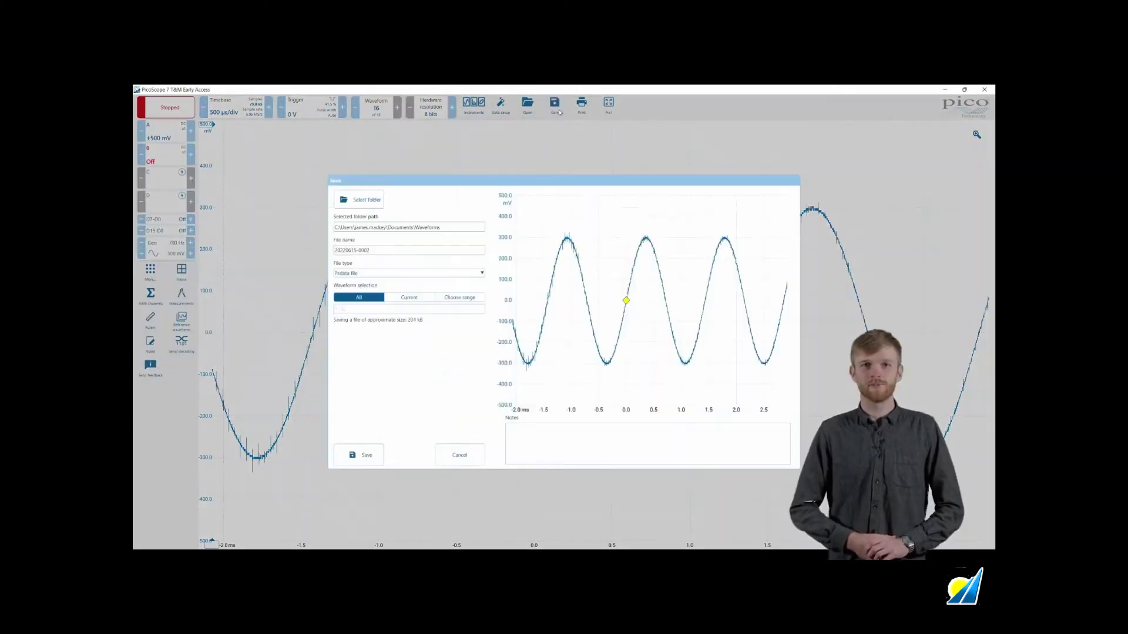
pyautogui.click(411, 273)
pyautogui.click(402, 219)
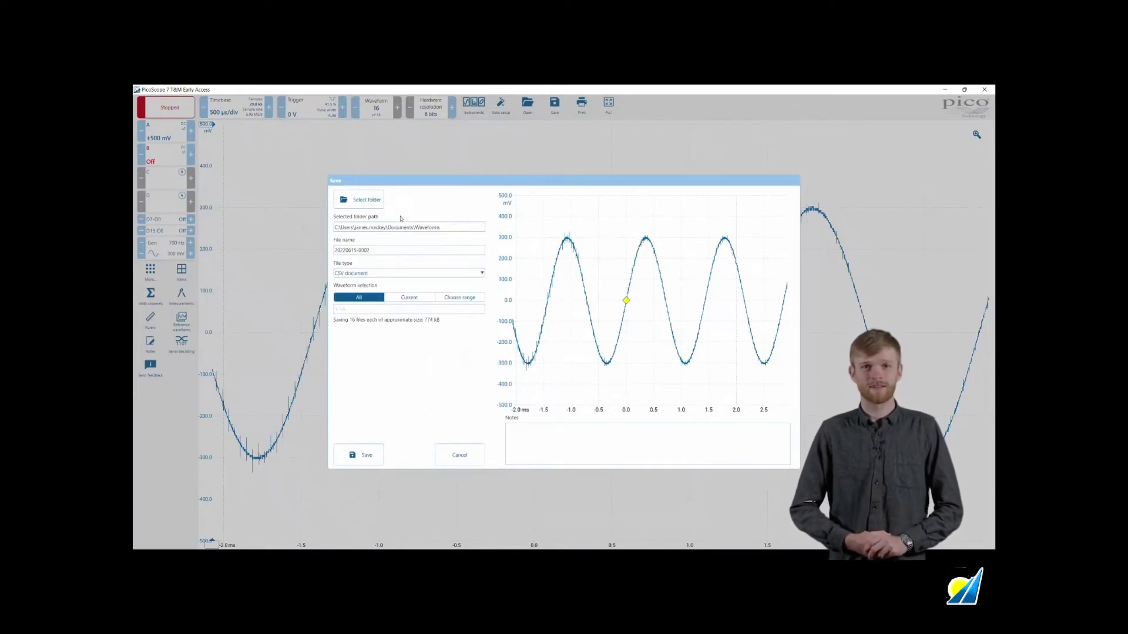
pyautogui.click(367, 457)
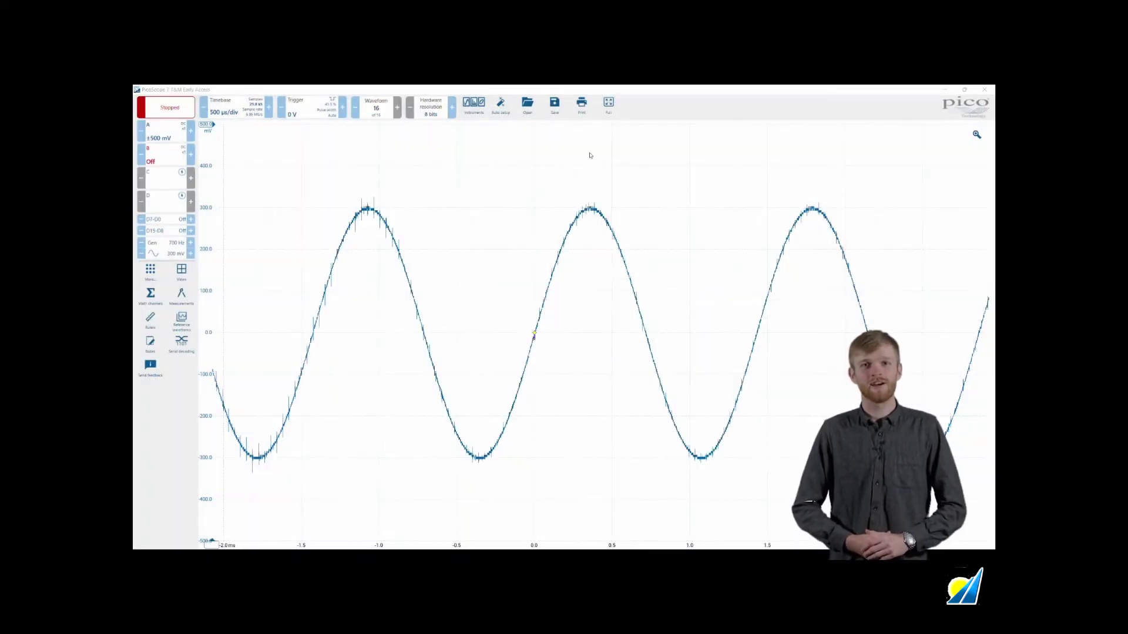
pyautogui.click(581, 107)
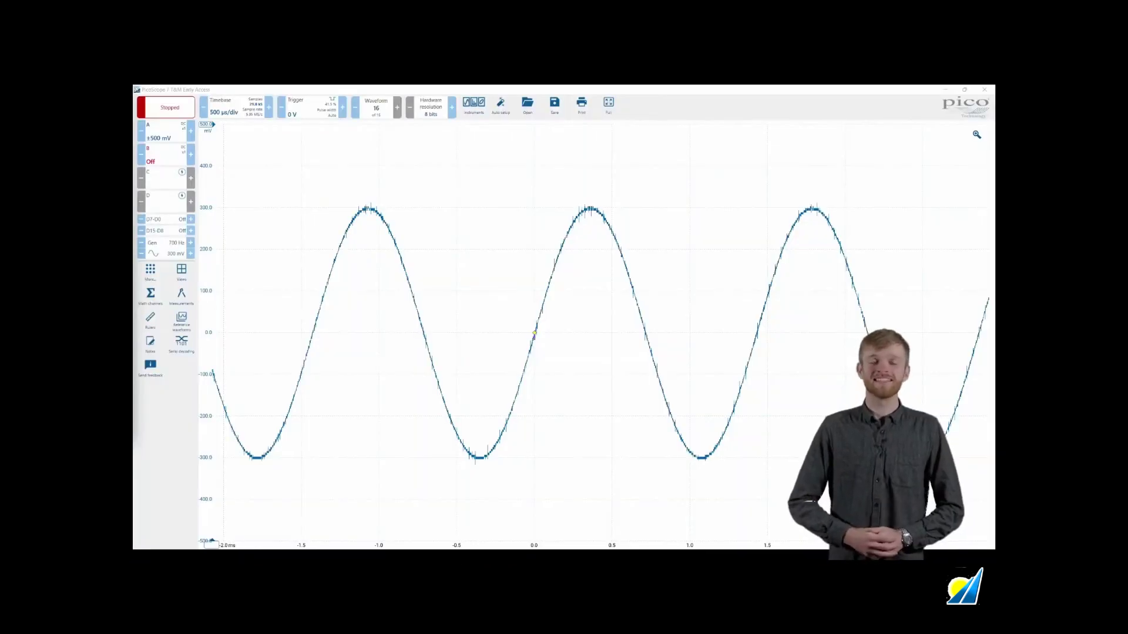
pyautogui.click(614, 105)
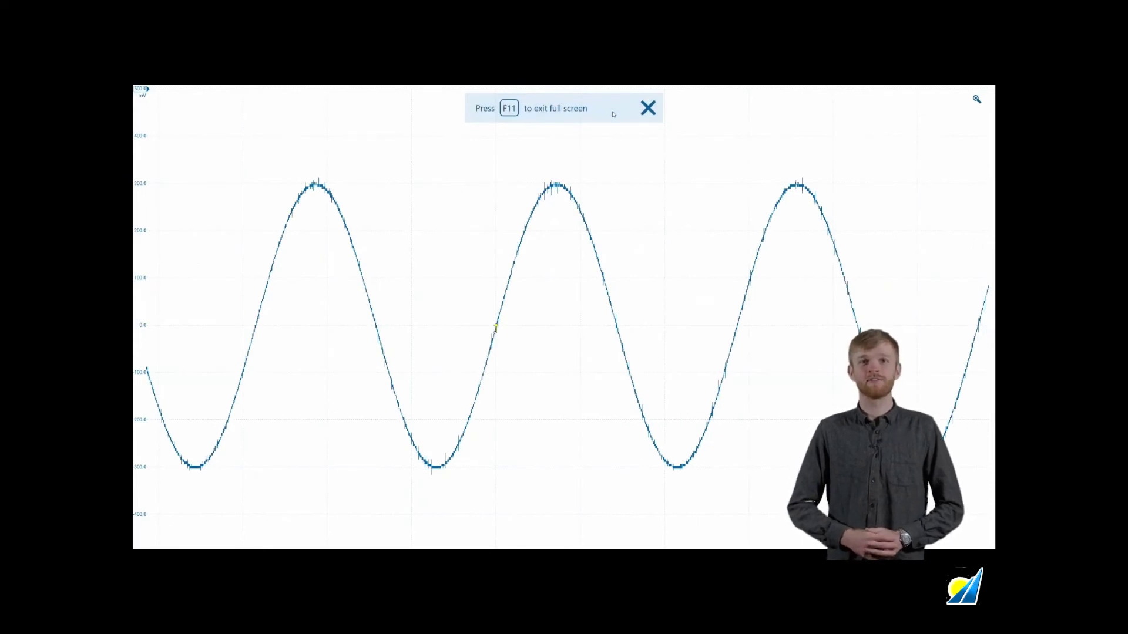
pyautogui.press('F11')
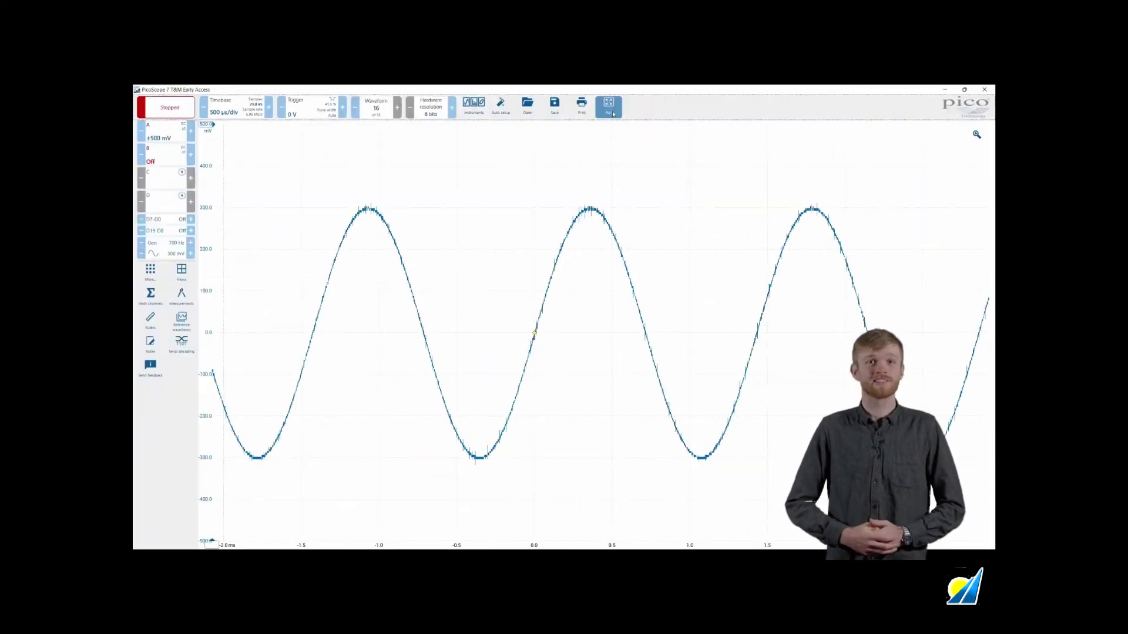